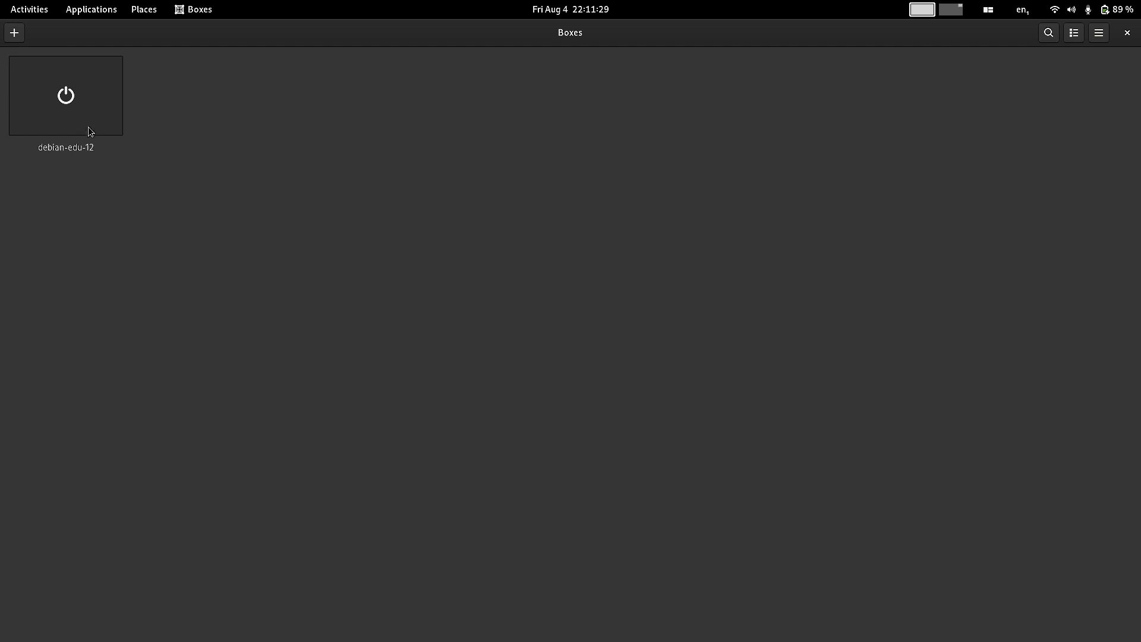
# - Launch the debian-edu-12 VM from its thumbnail in the Boxes library
pyautogui.click(92, 107)
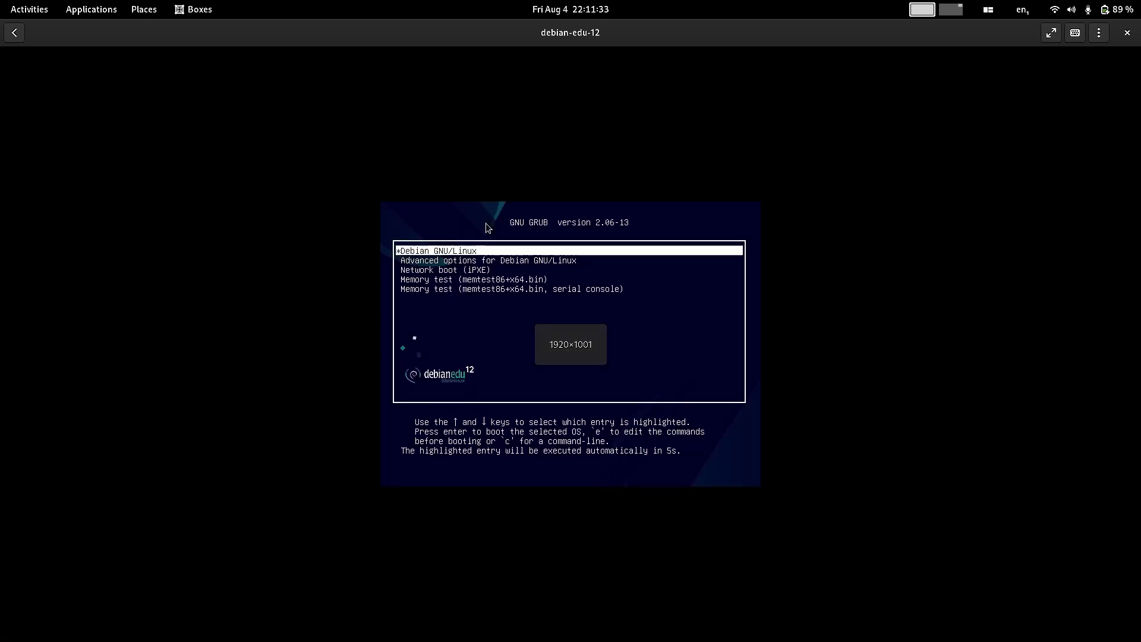
# - Open the Advanced options entry in the GRUB boot menu
pyautogui.press('Down')
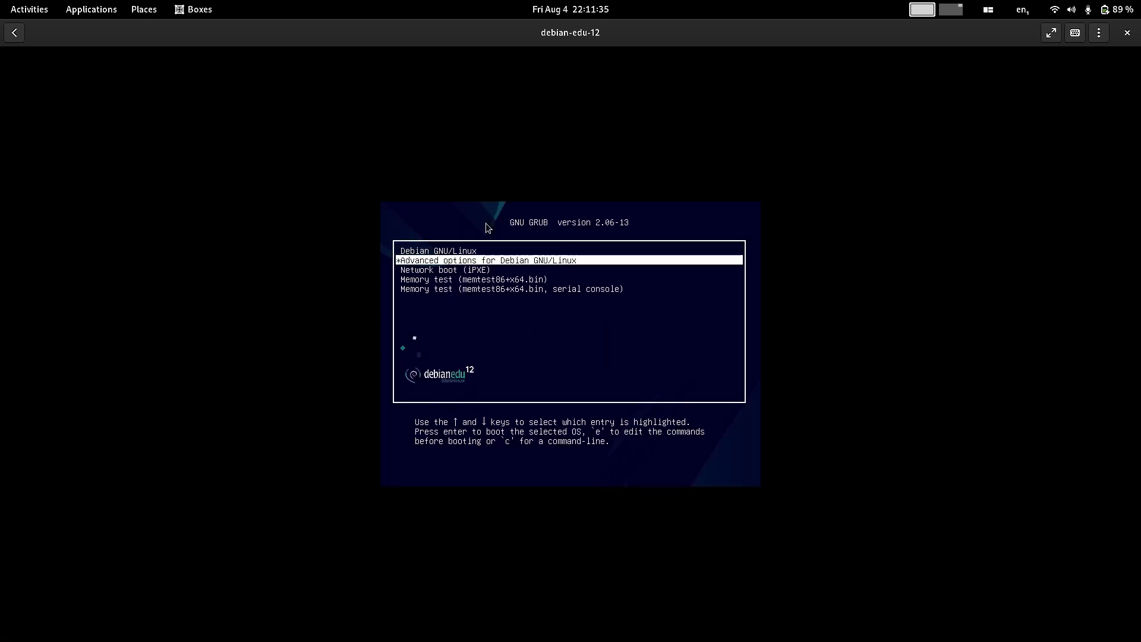
pyautogui.press('Down')
pyautogui.press('Down')
pyautogui.press('Down')
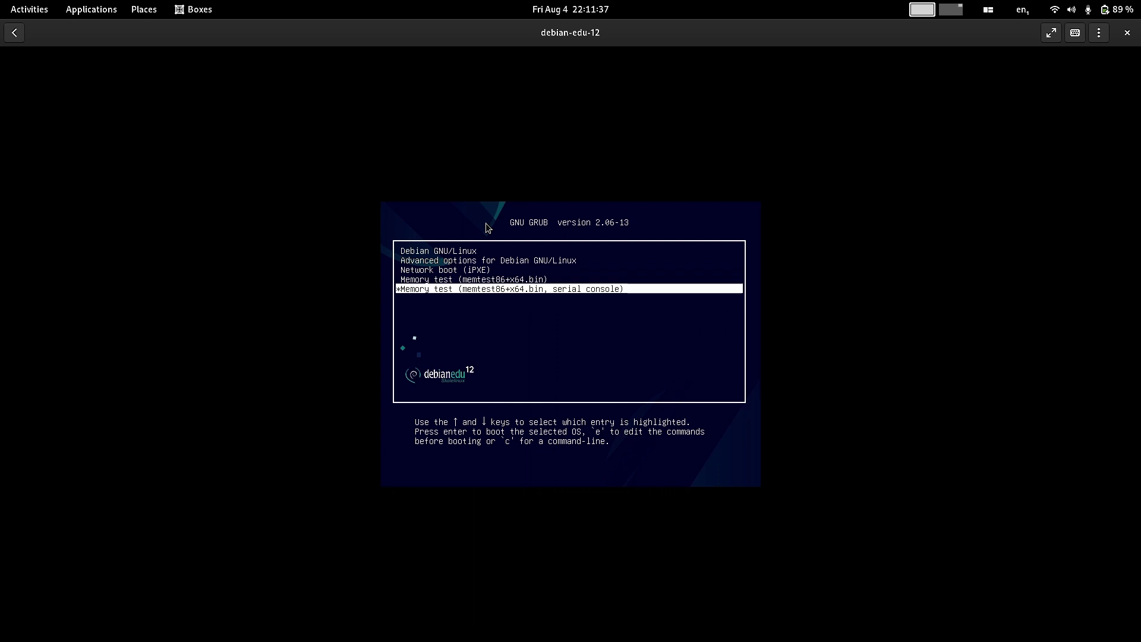
pyautogui.press('Up')
pyautogui.press('Up')
pyautogui.press('Down')
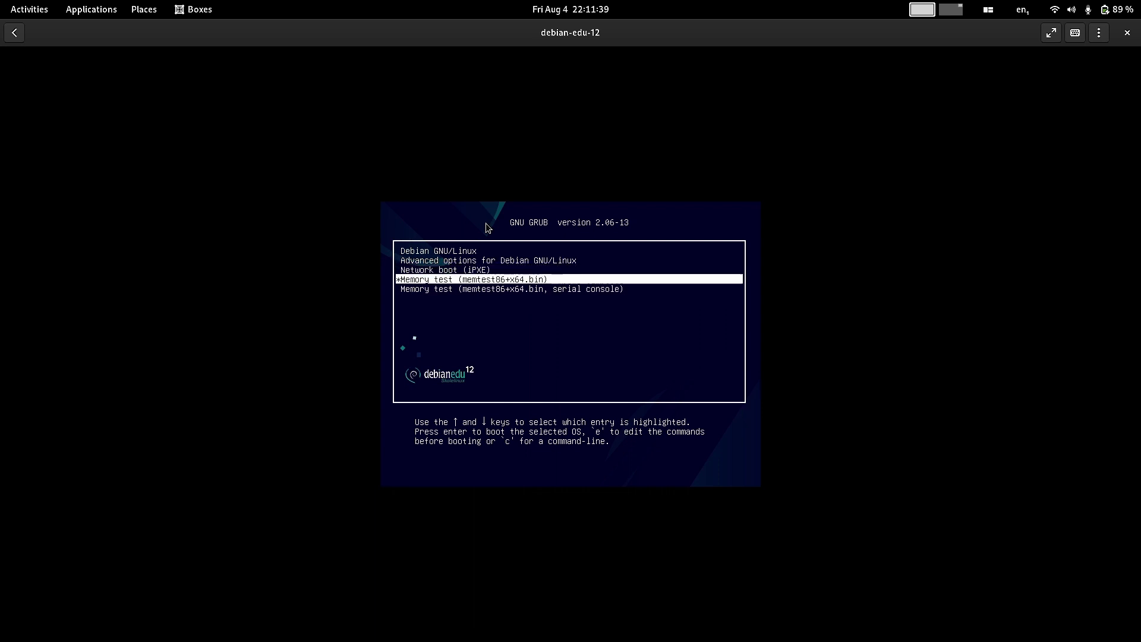
pyautogui.press('Down')
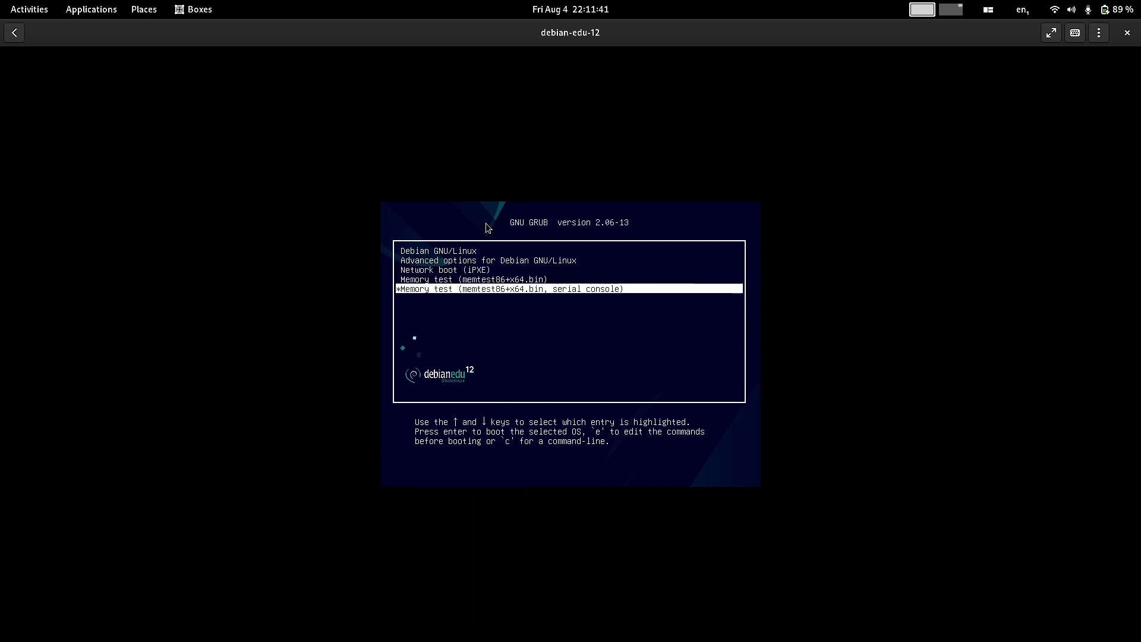
pyautogui.press('Up')
pyautogui.press('Up')
pyautogui.press('Up')
pyautogui.press('Return')
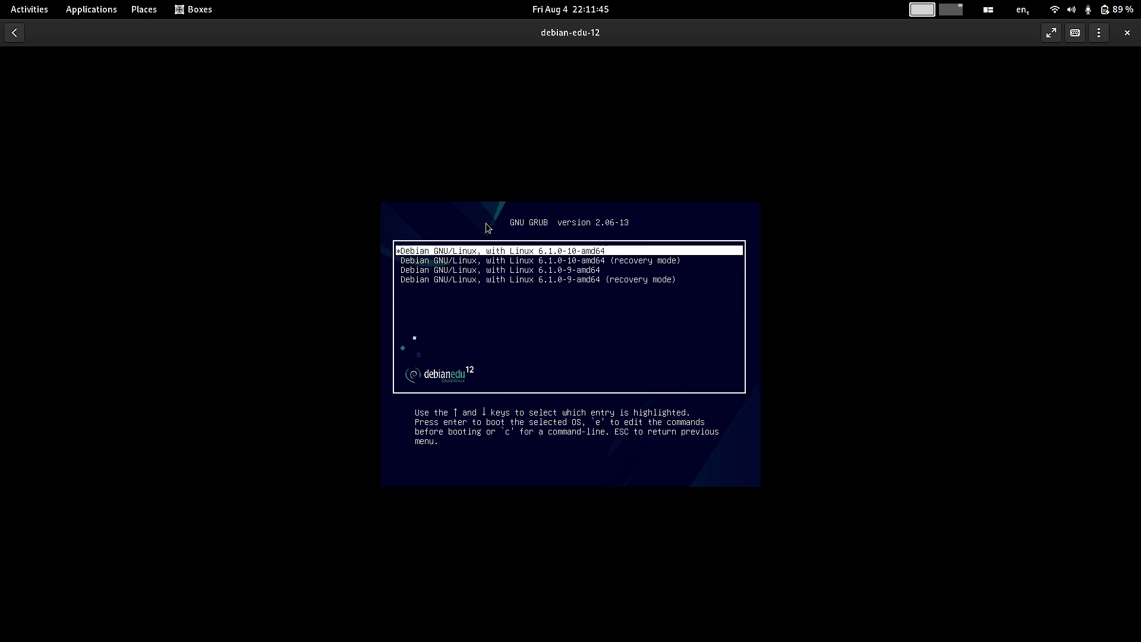
# - Boot the Linux 6.1.0-10-amd64 kernel entry
pyautogui.press('Down')
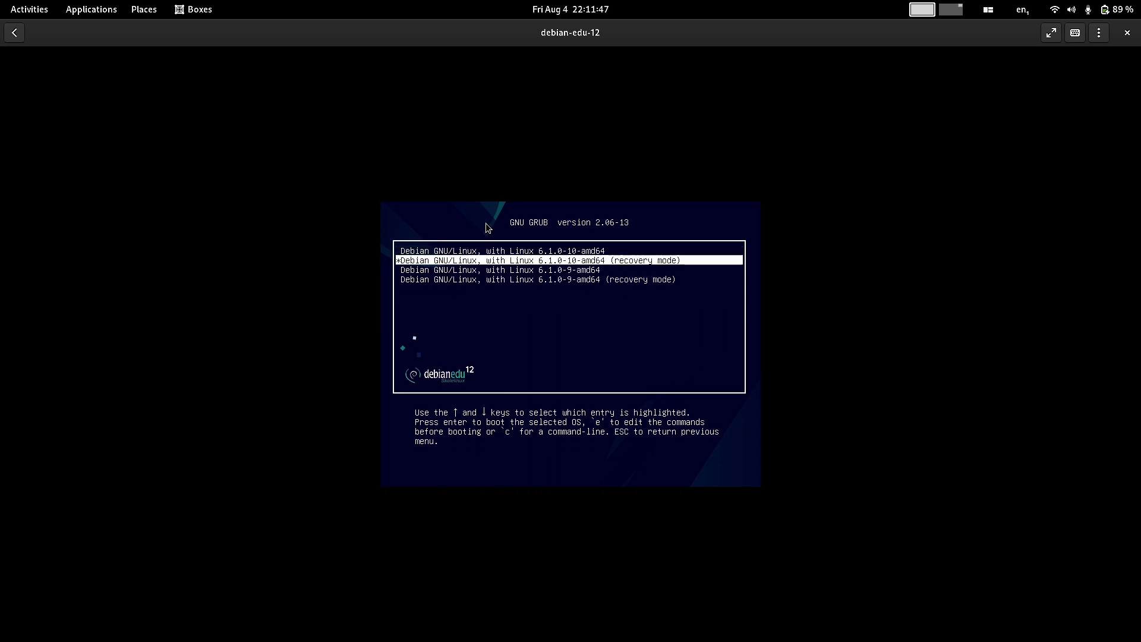
pyautogui.press('Down')
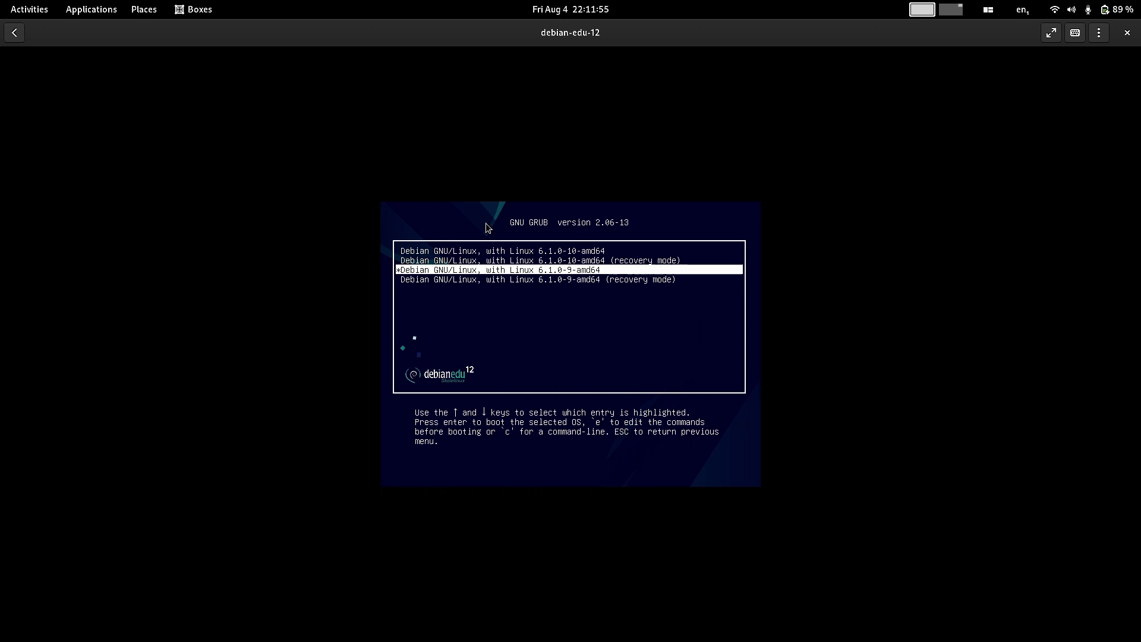
pyautogui.press('Up')
pyautogui.press('Up')
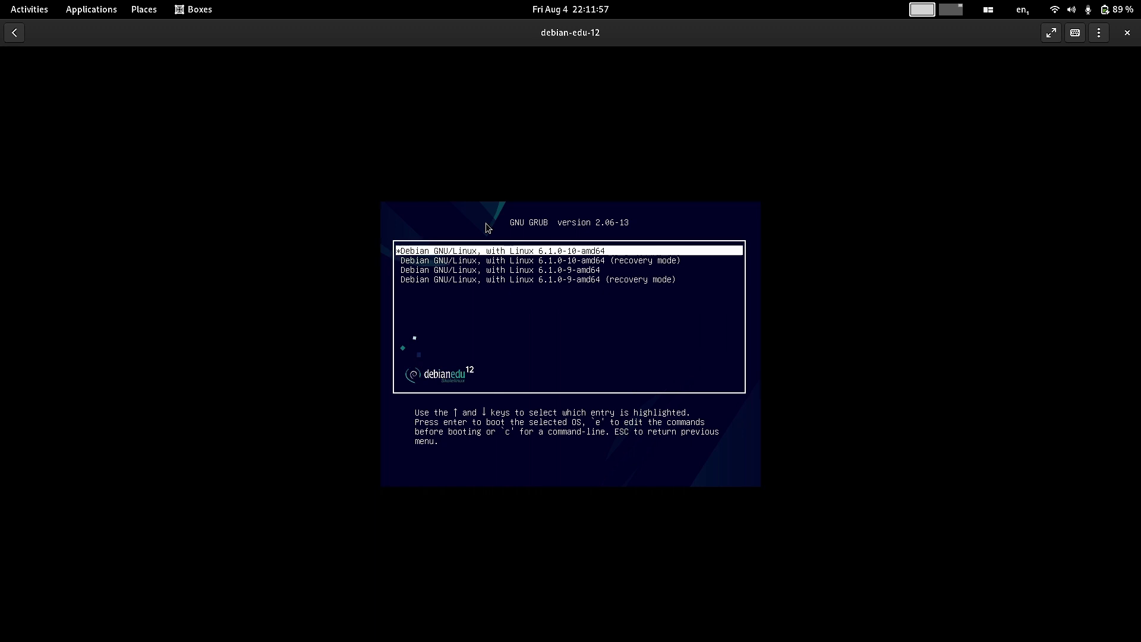
pyautogui.press('Return')
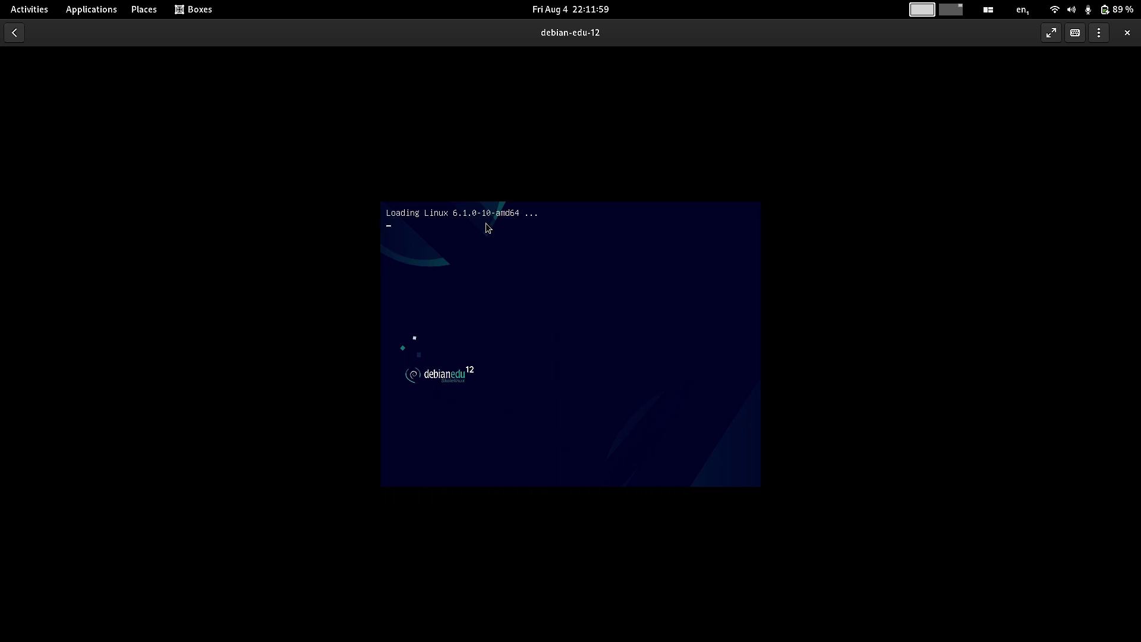
# - Switch the VM view to fullscreen and wait for the Debian Edu login screen
pyautogui.click(1052, 33)
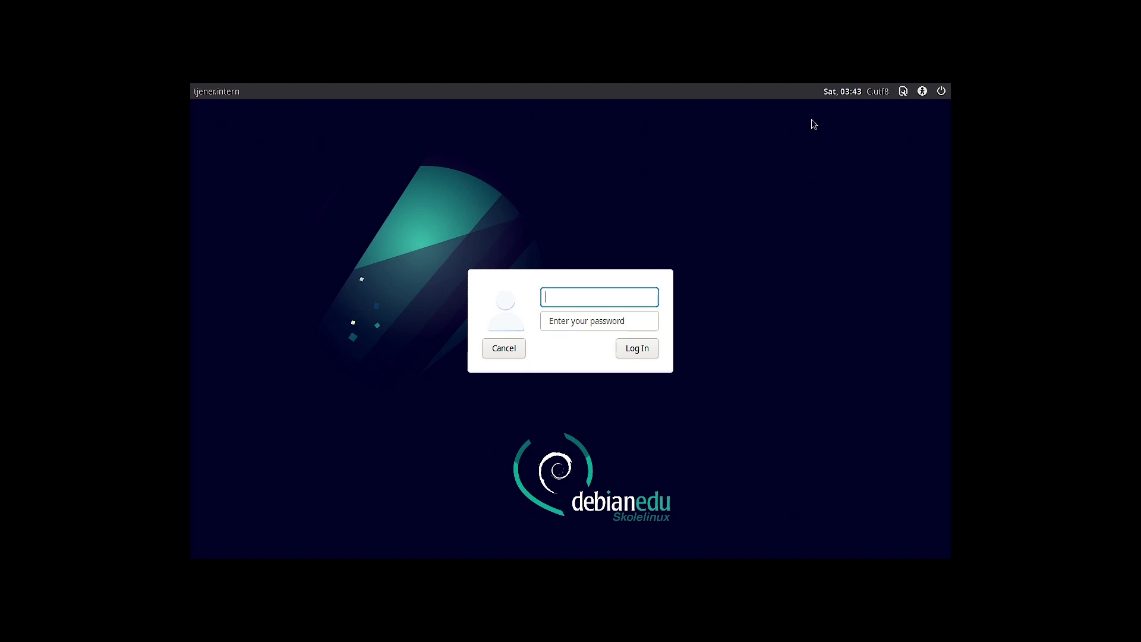
# - Look through the login screen's session, accessibility and power menus
pyautogui.click(903, 95)
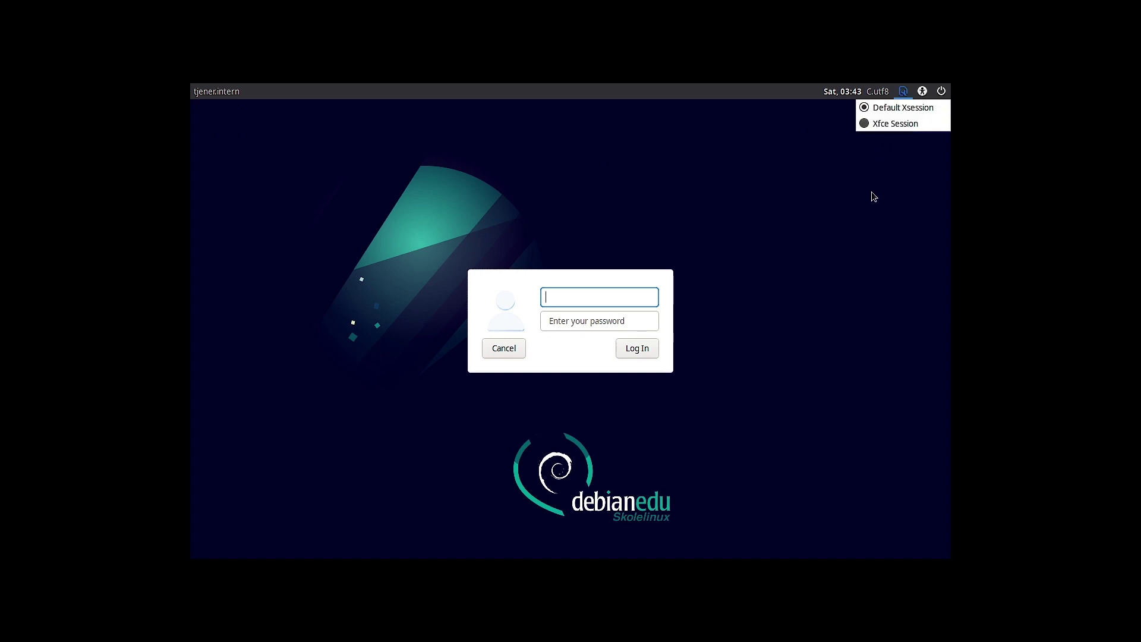
pyautogui.click(922, 90)
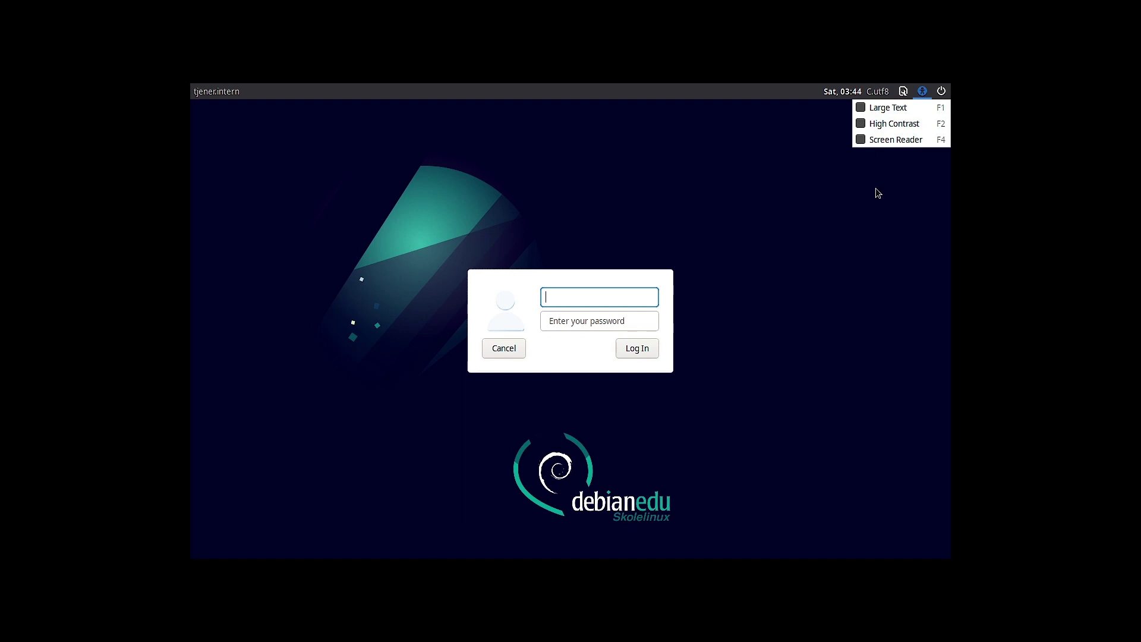
pyautogui.click(941, 91)
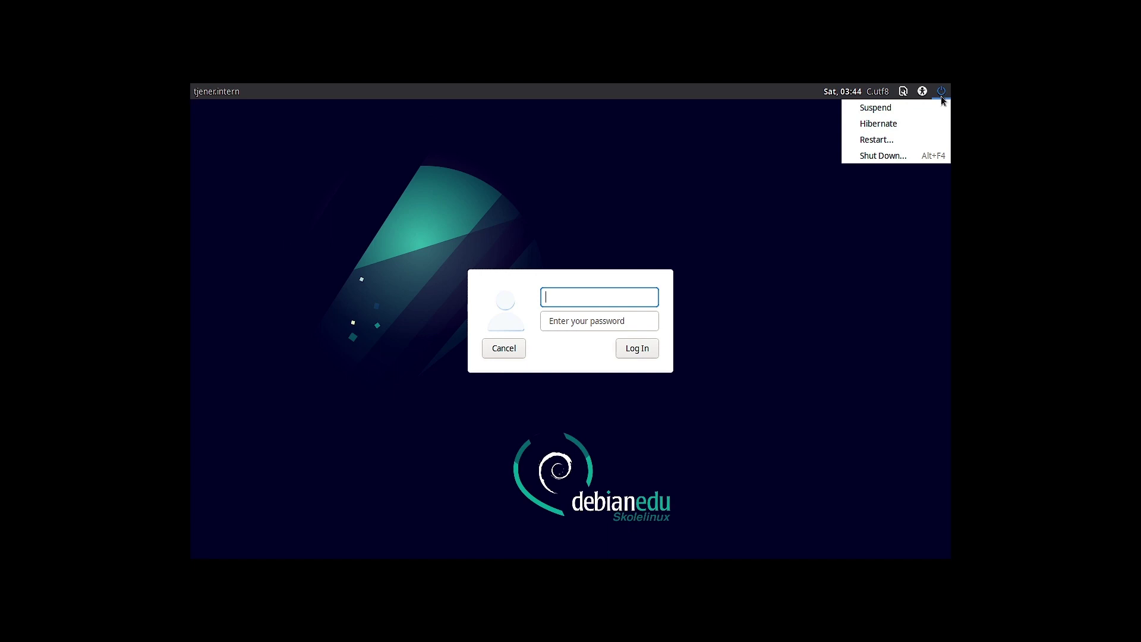
pyautogui.click(610, 280)
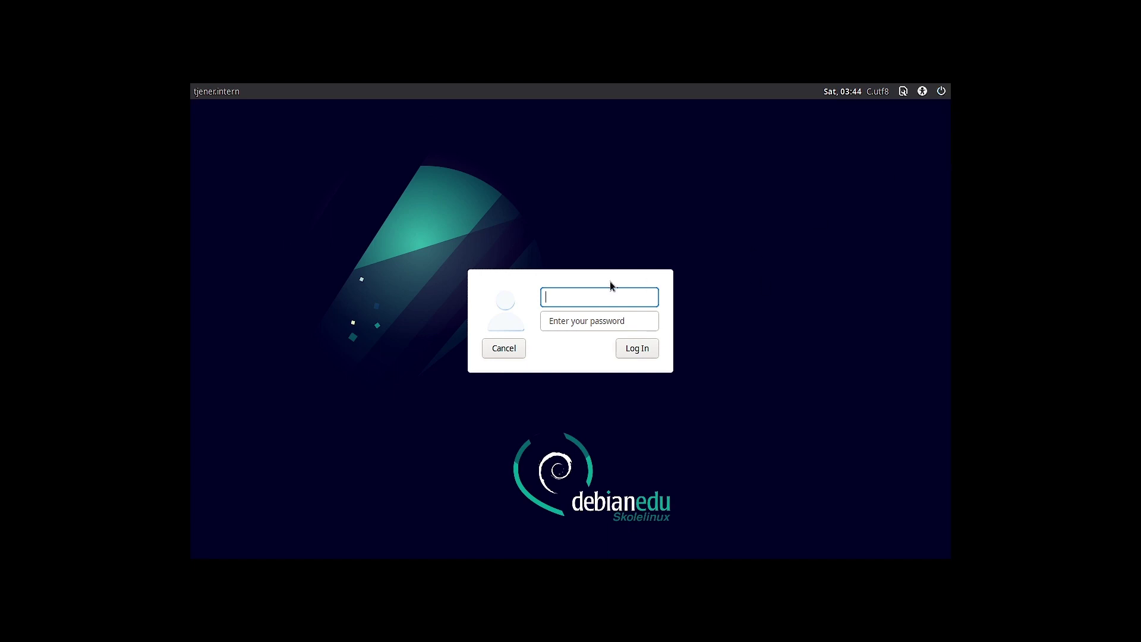
# - Enter the username and account password and submit the login
pyautogui.write('sam')
pyautogui.click(587, 322)
pyautogui.write('****')
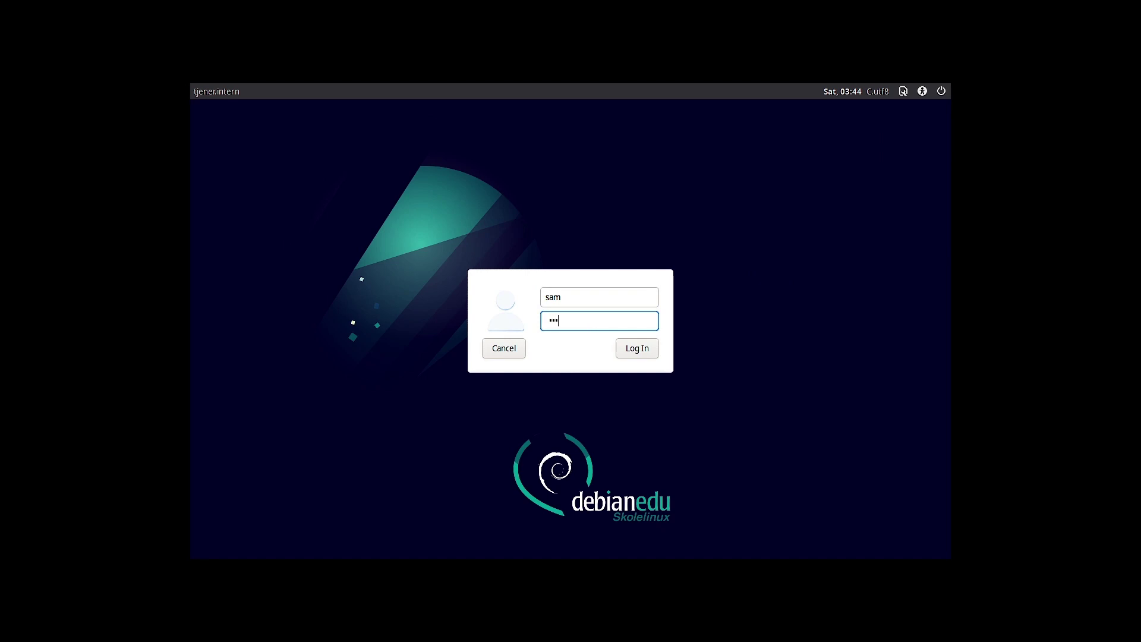
pyautogui.write('**')
pyautogui.click(903, 91)
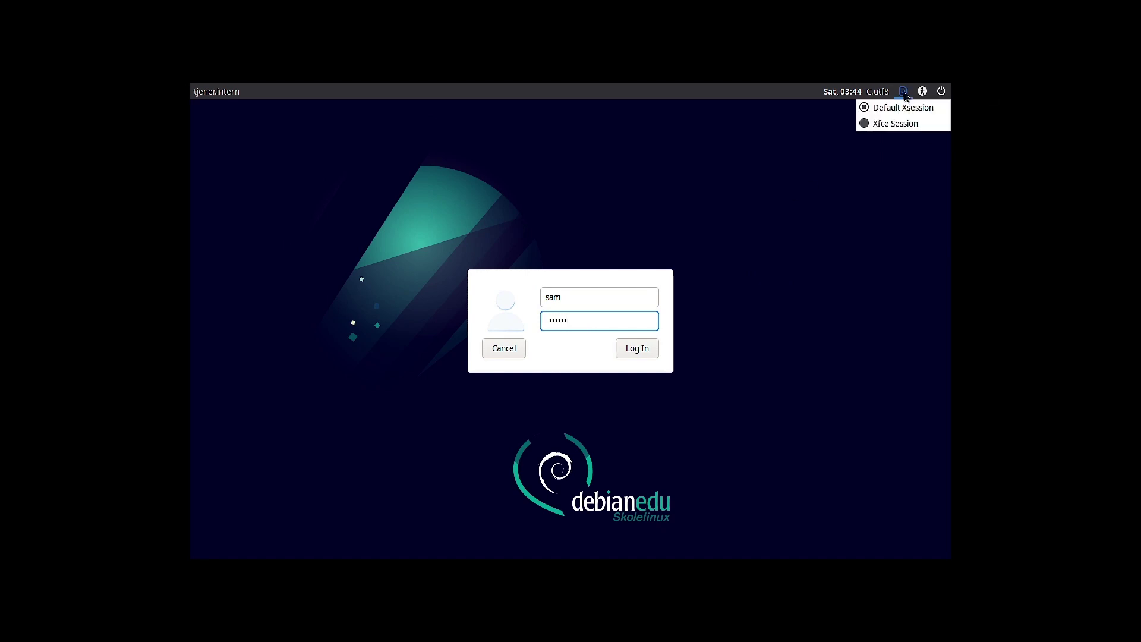
pyautogui.click(736, 249)
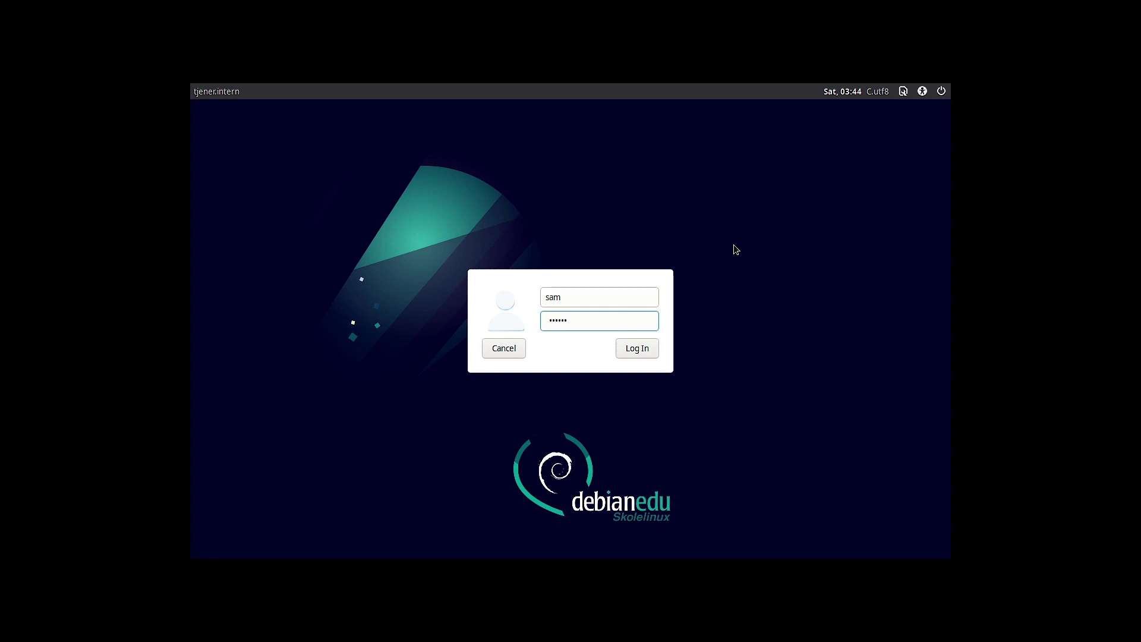
pyautogui.press('Return')
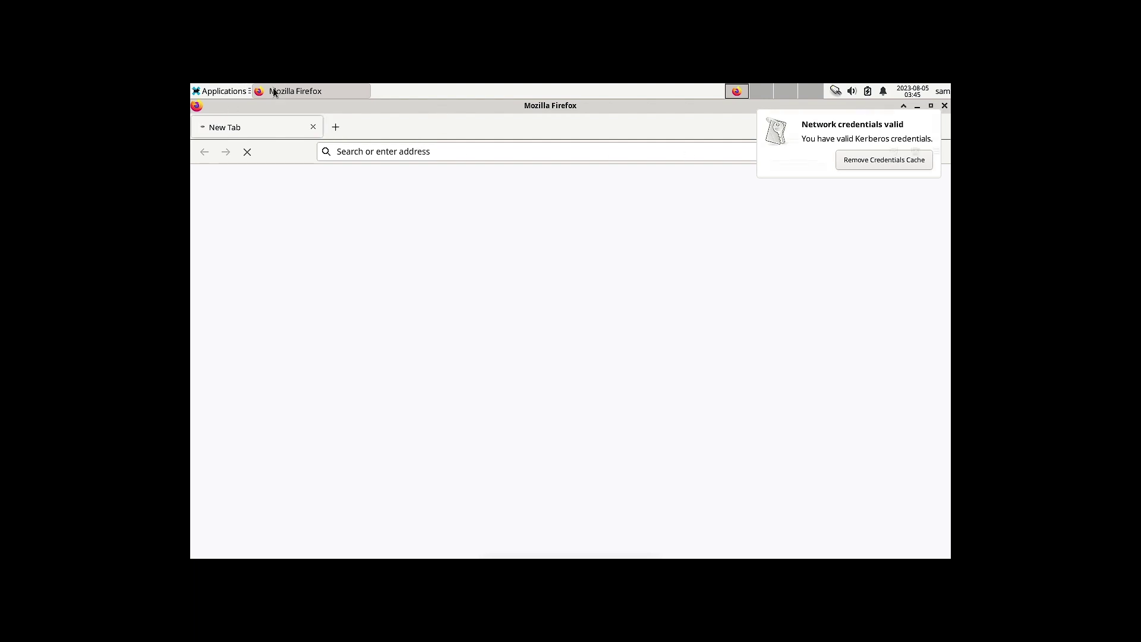
# - Open Display settings from the Applications > Settings menu
pyautogui.click(236, 94)
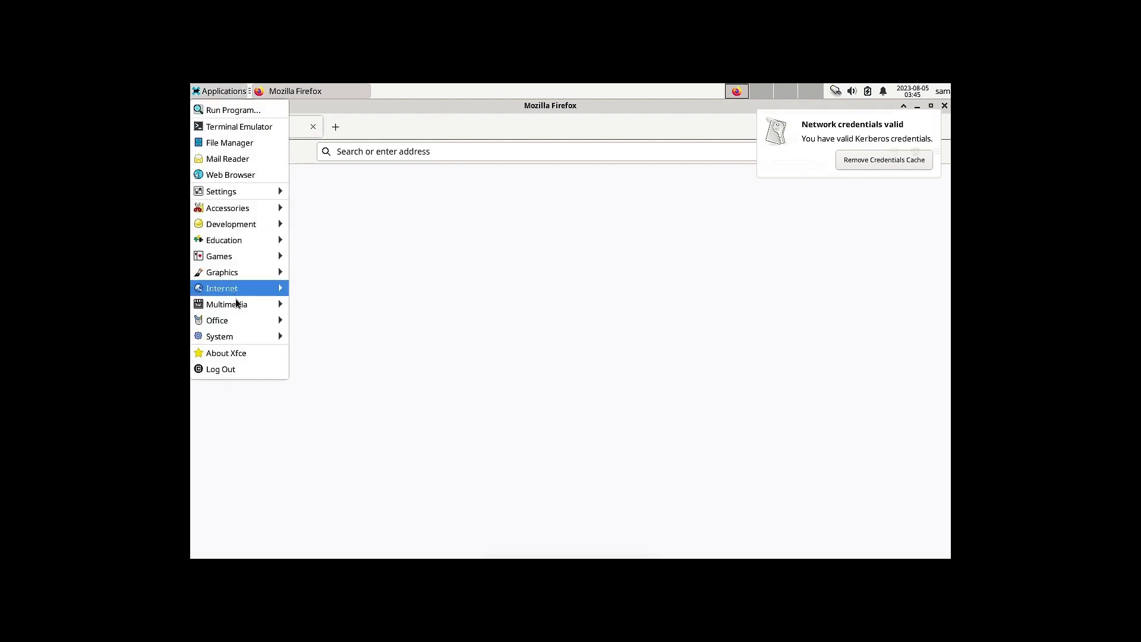
pyautogui.moveTo(286, 335)
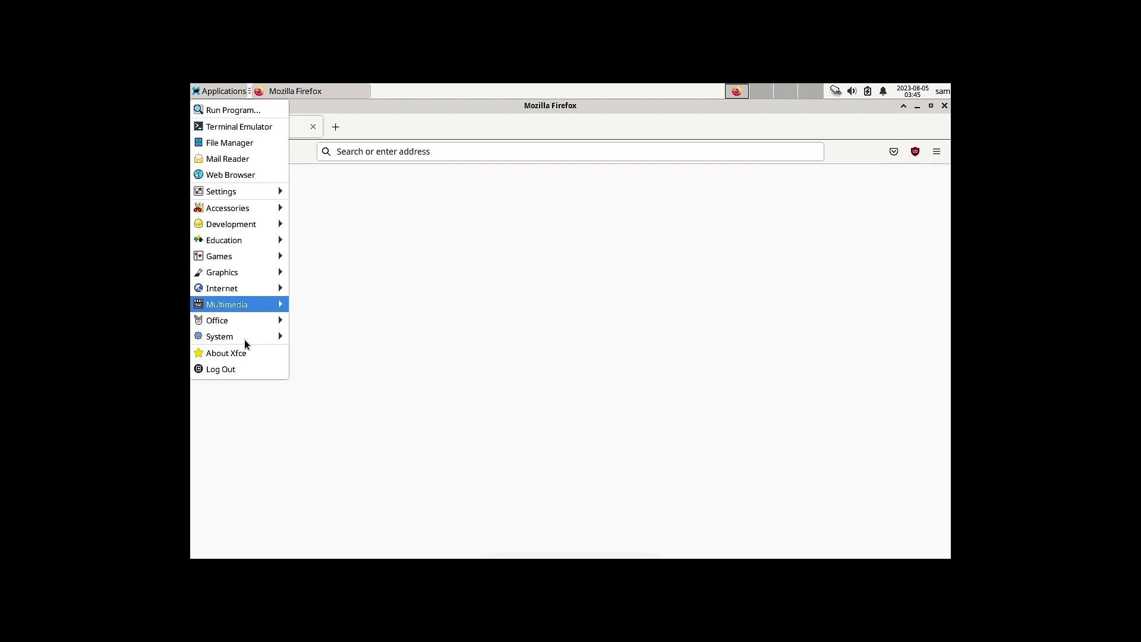
pyautogui.moveTo(249, 191)
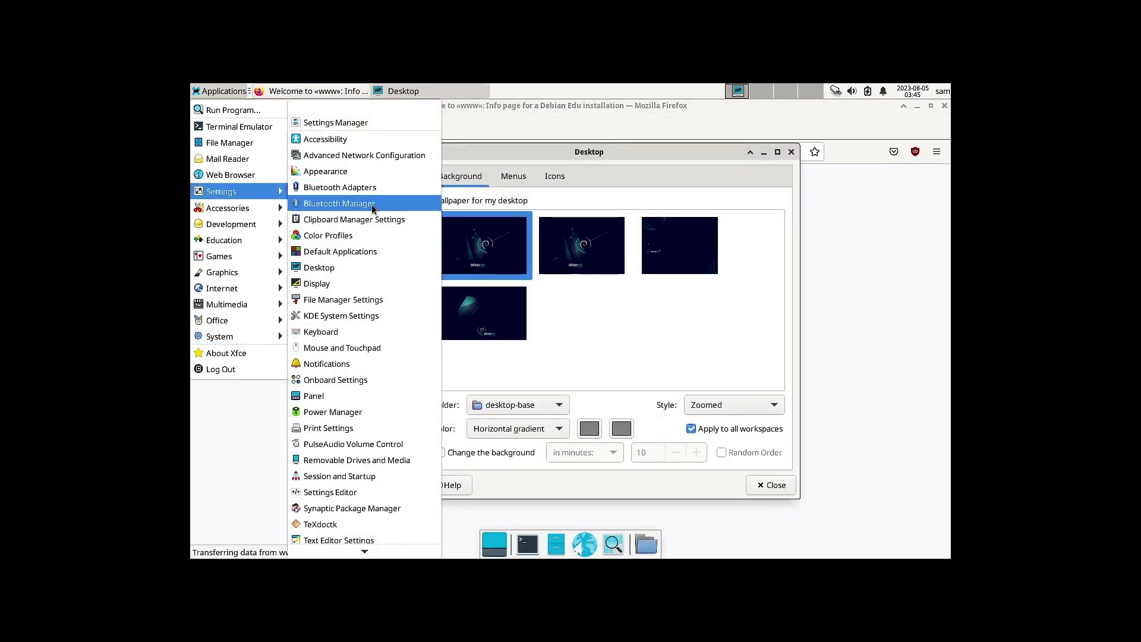
pyautogui.click(365, 284)
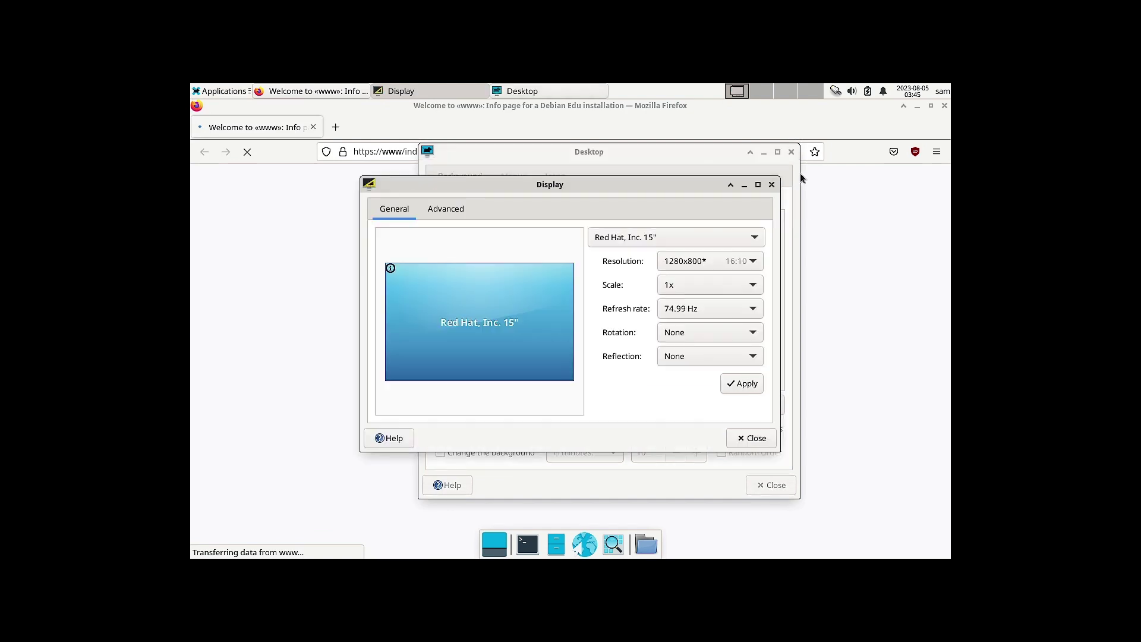
pyautogui.click(792, 152)
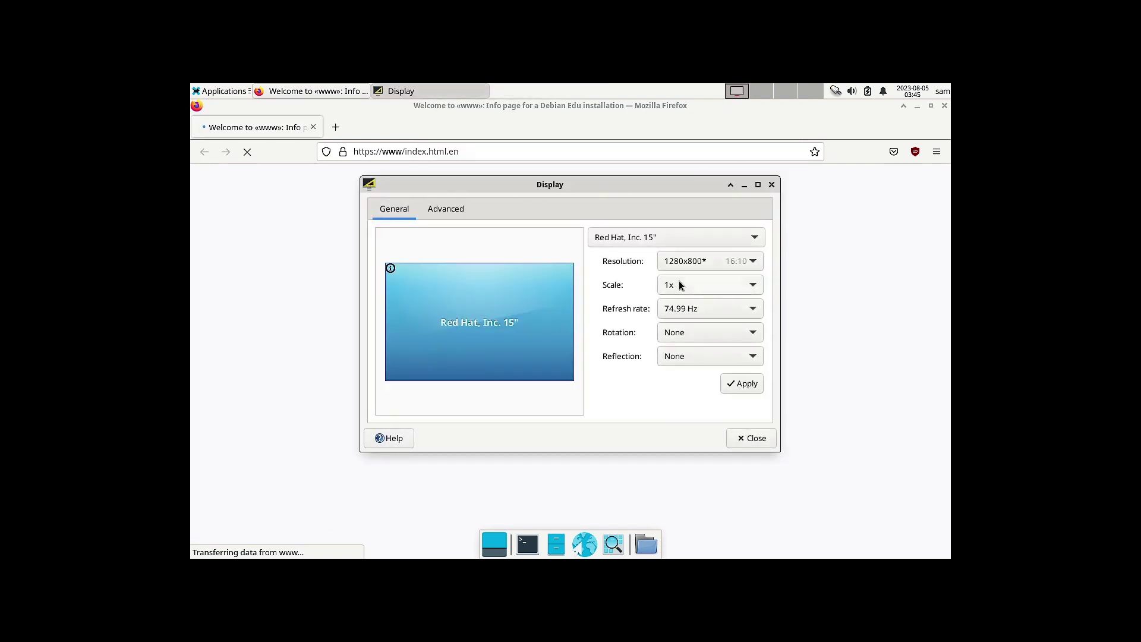
# - Set the resolution to 1920x1080, apply and keep it, then close Display settings
pyautogui.click(690, 261)
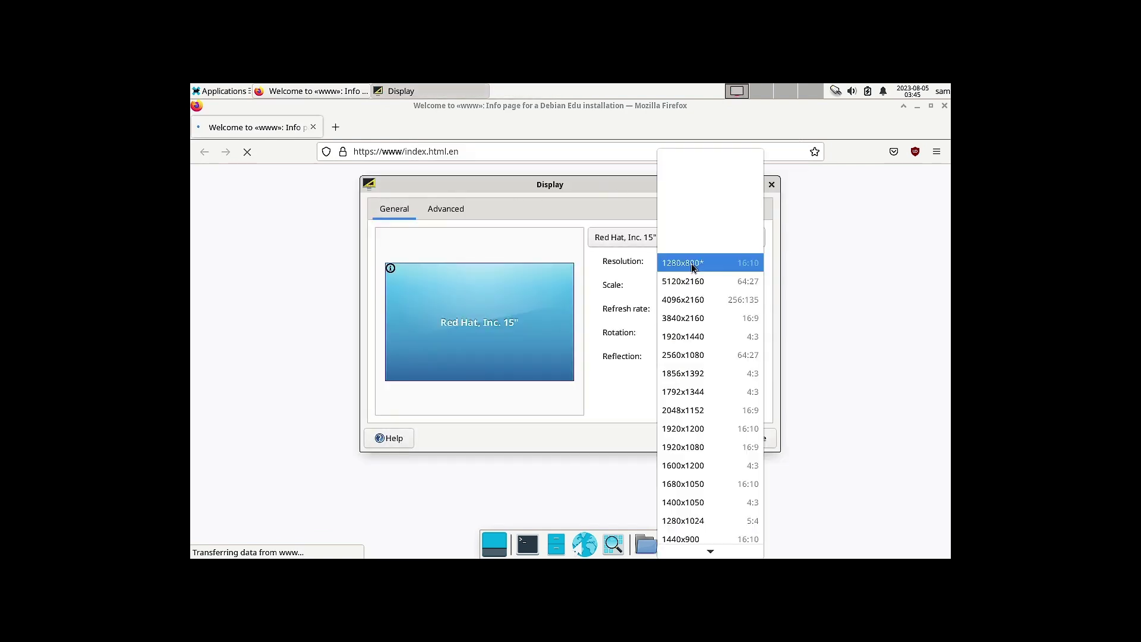
pyautogui.click(700, 449)
pyautogui.click(740, 390)
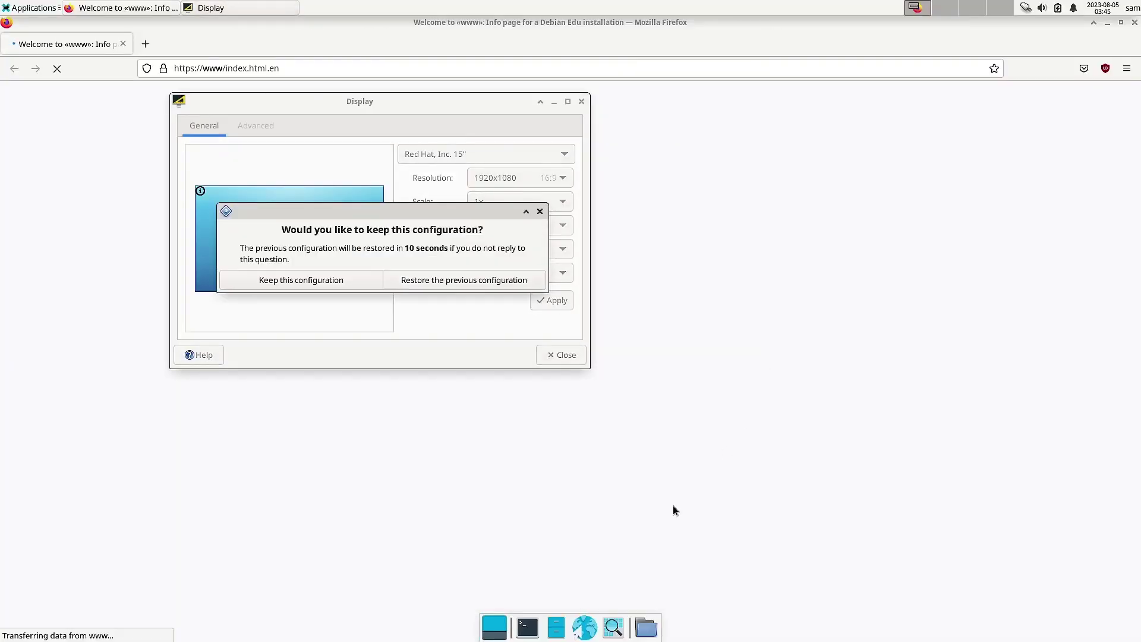
pyautogui.click(298, 279)
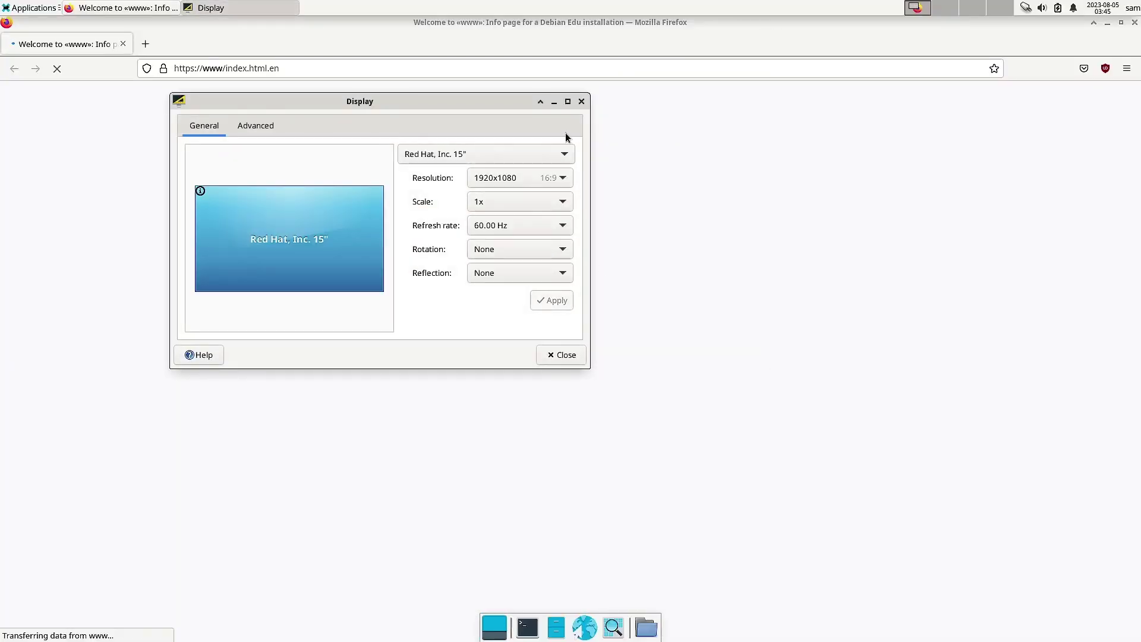
pyautogui.click(580, 102)
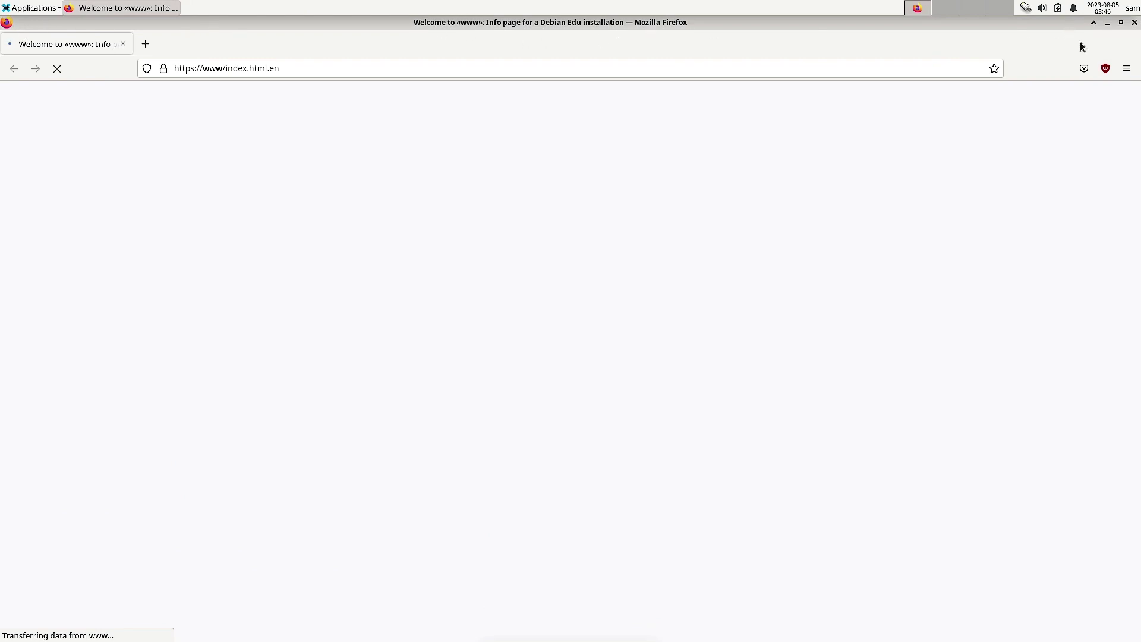
# - View Firefox's About dialog via Help, dismiss it, and quit Firefox
pyautogui.click(1127, 69)
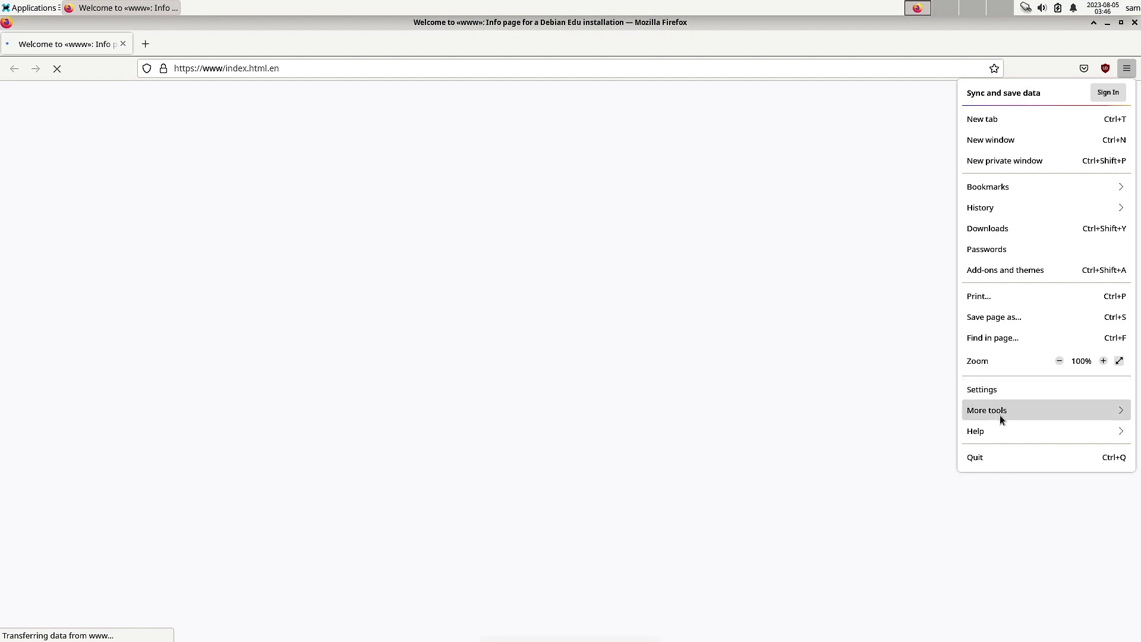
pyautogui.click(995, 430)
pyautogui.click(987, 226)
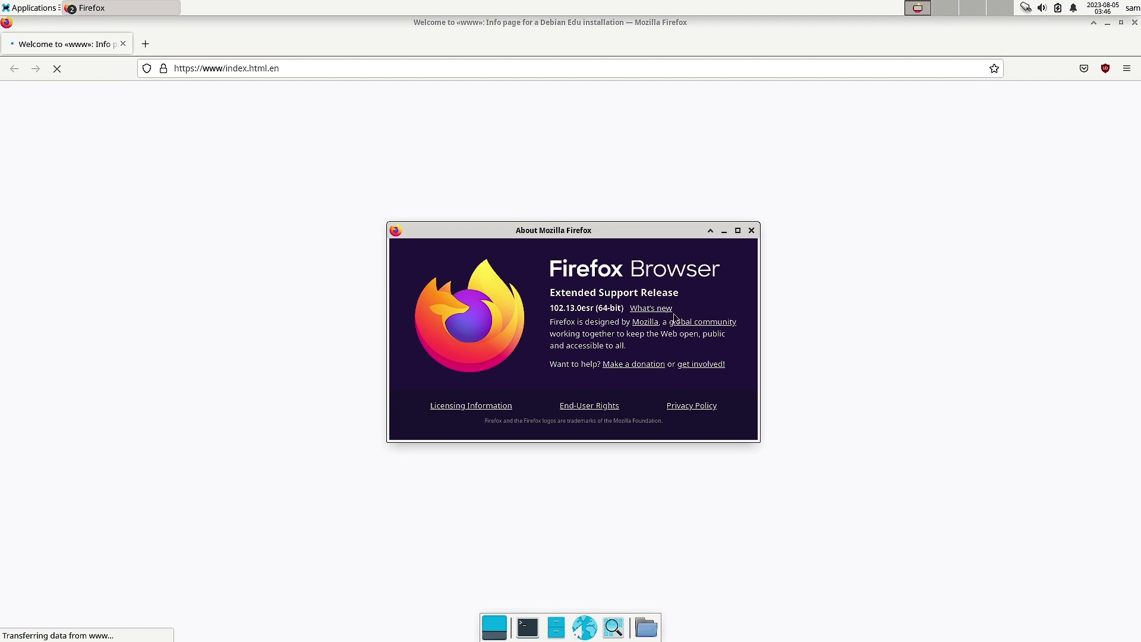
pyautogui.click(751, 231)
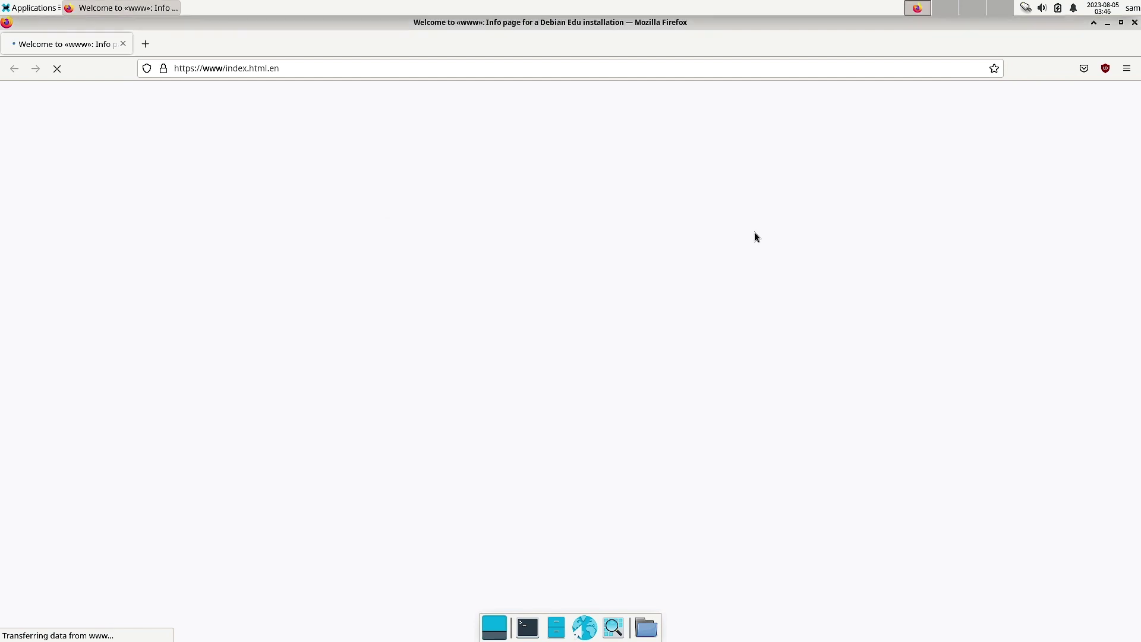
pyautogui.click(1134, 23)
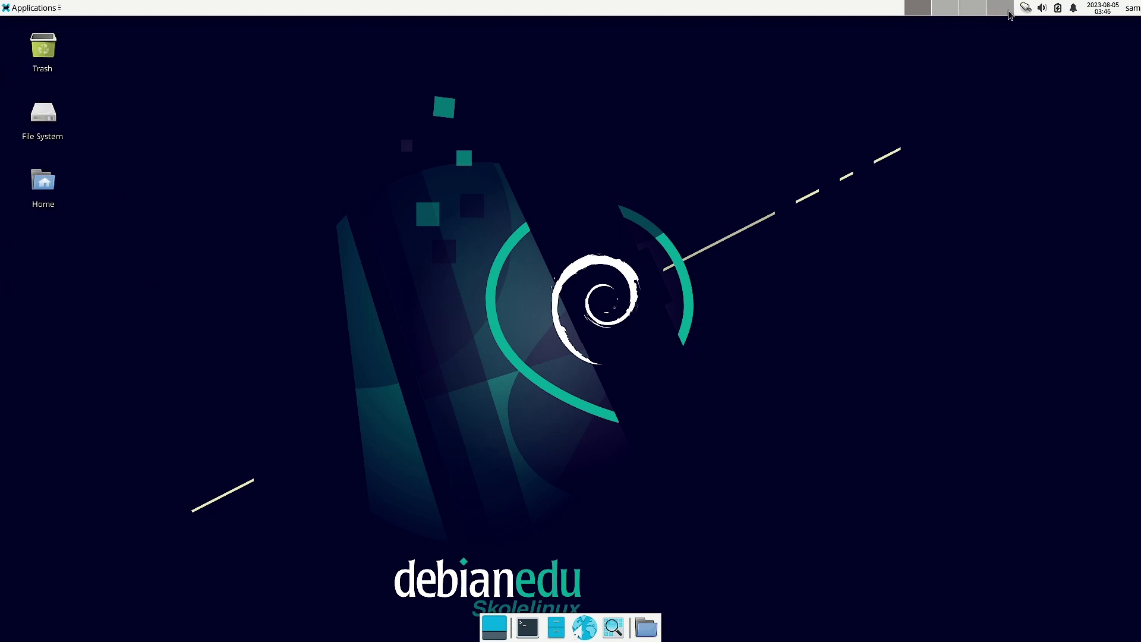
pyautogui.click(1026, 8)
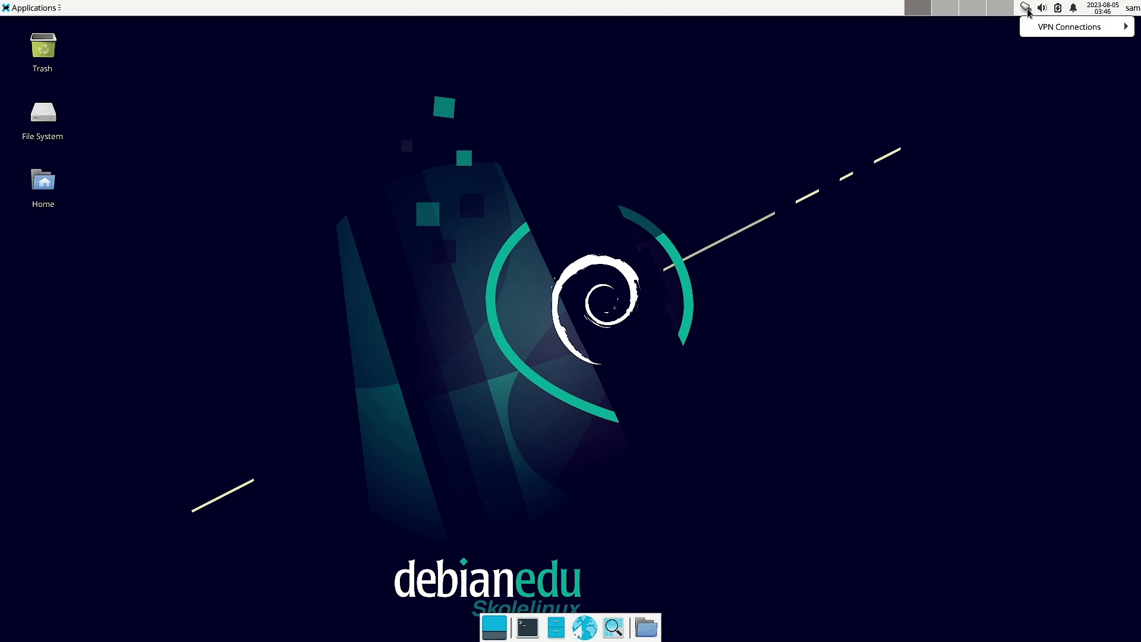
pyautogui.click(1044, 9)
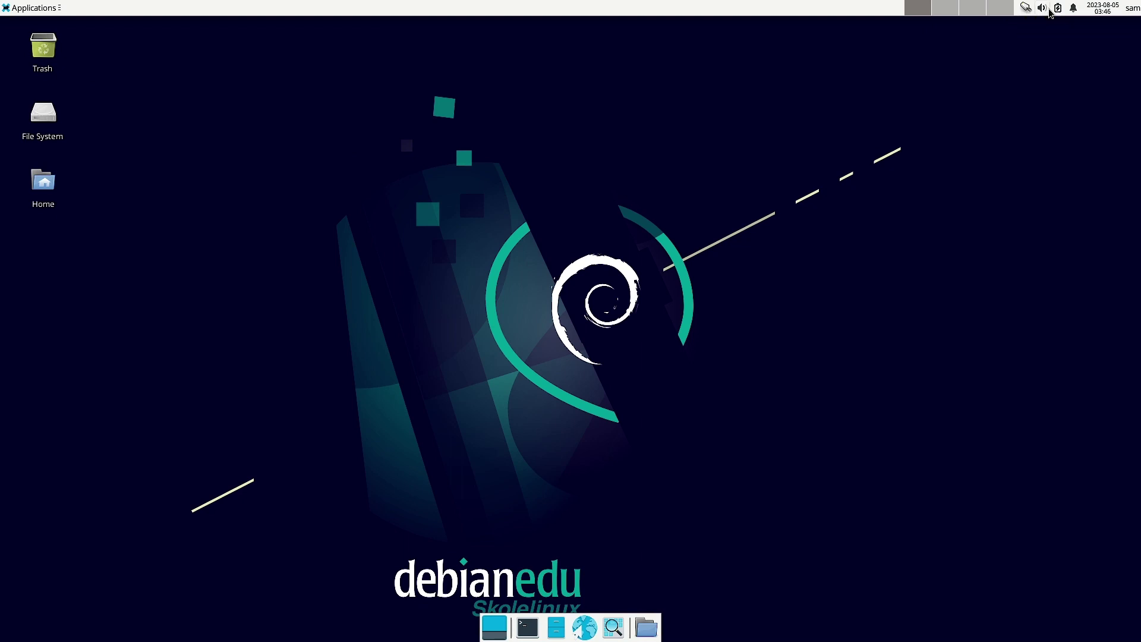
pyautogui.click(1044, 9)
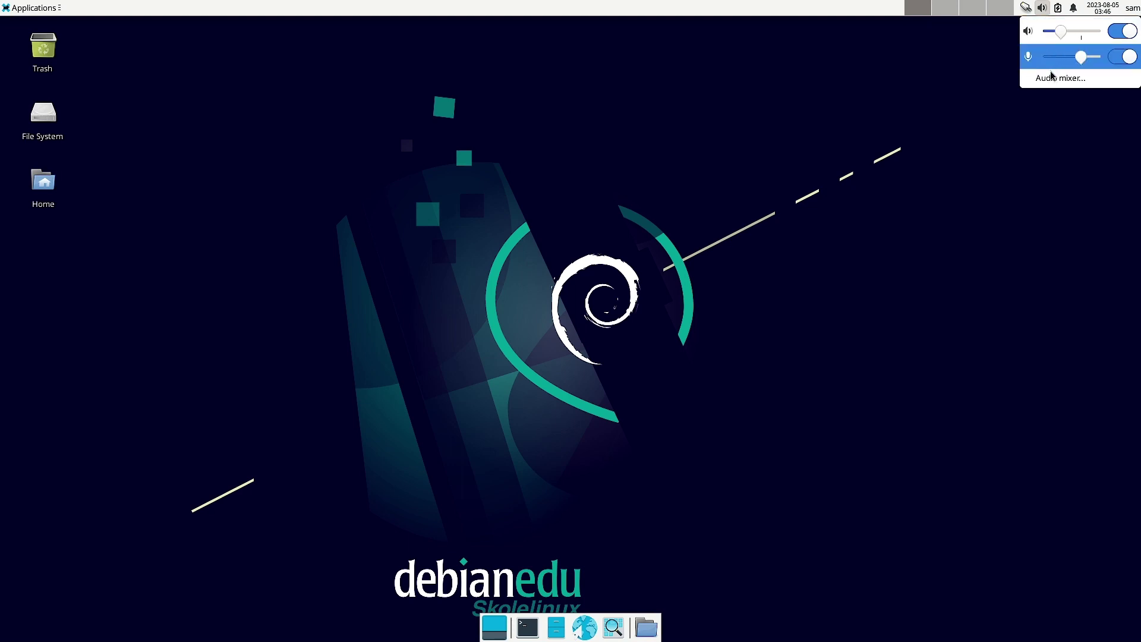
pyautogui.click(1058, 10)
pyautogui.click(1059, 10)
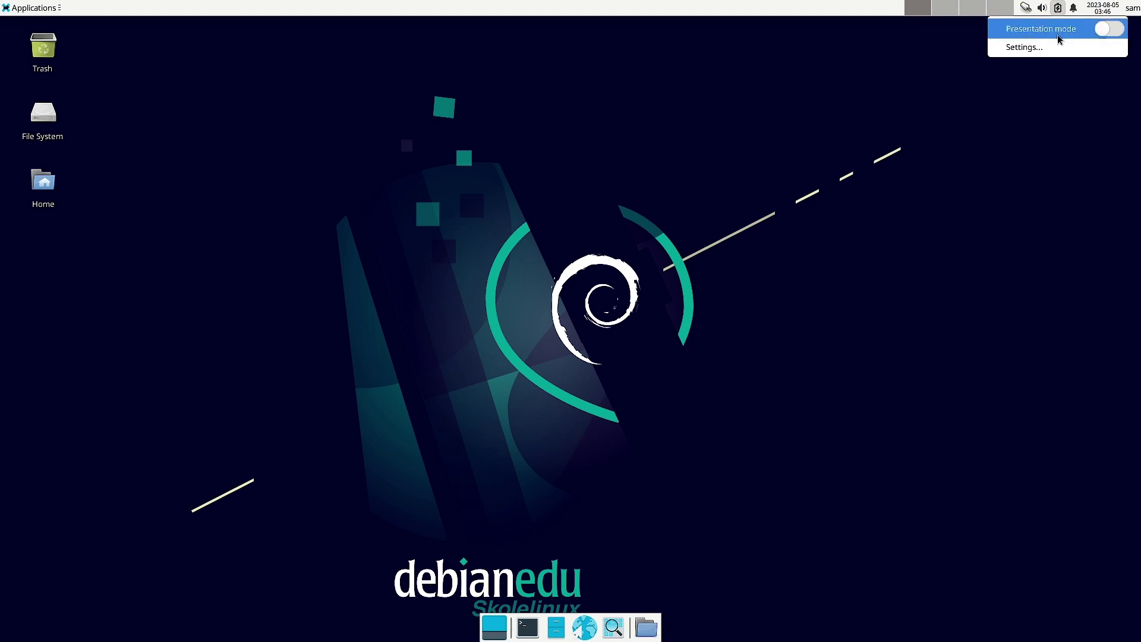
pyautogui.click(1074, 9)
pyautogui.click(1074, 8)
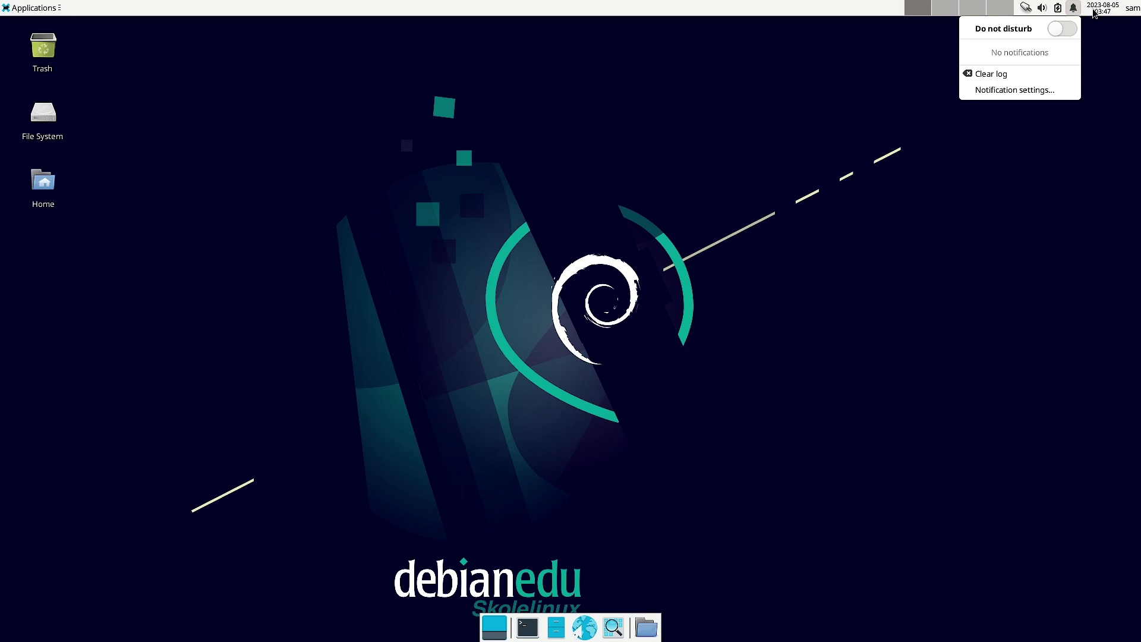
pyautogui.click(1111, 11)
pyautogui.click(1111, 10)
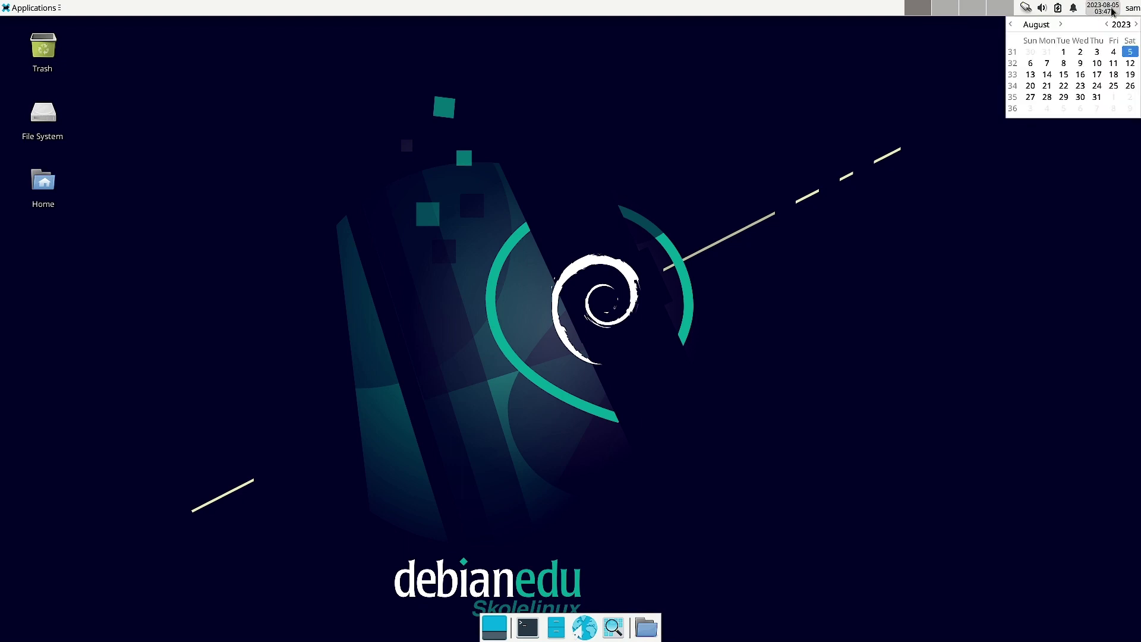
pyautogui.click(1133, 9)
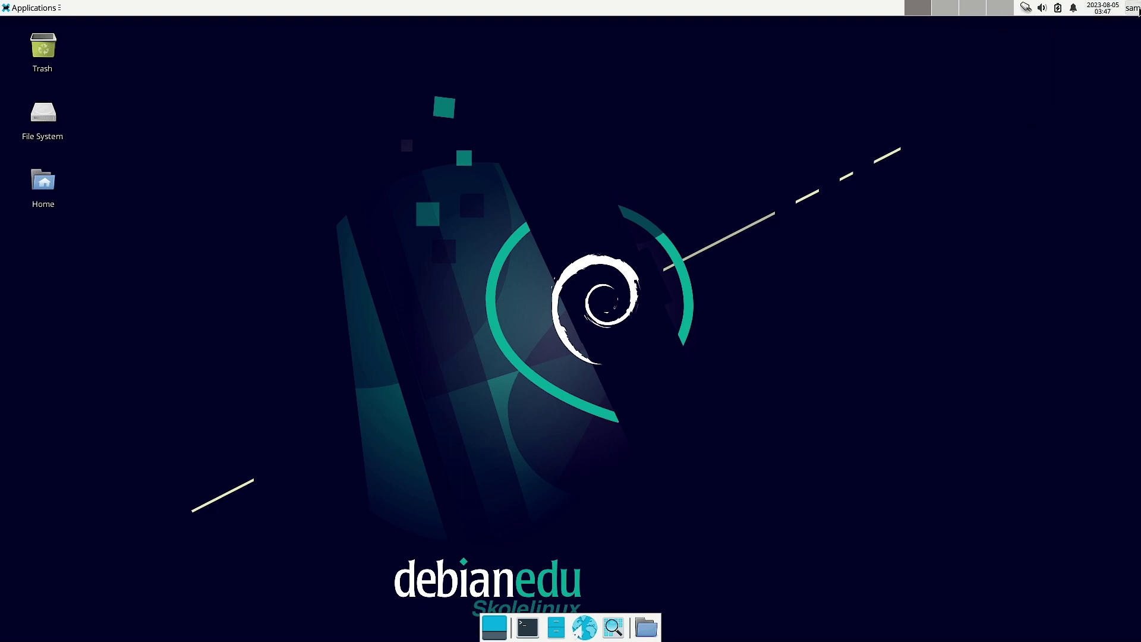
pyautogui.click(1133, 9)
pyautogui.click(955, 173)
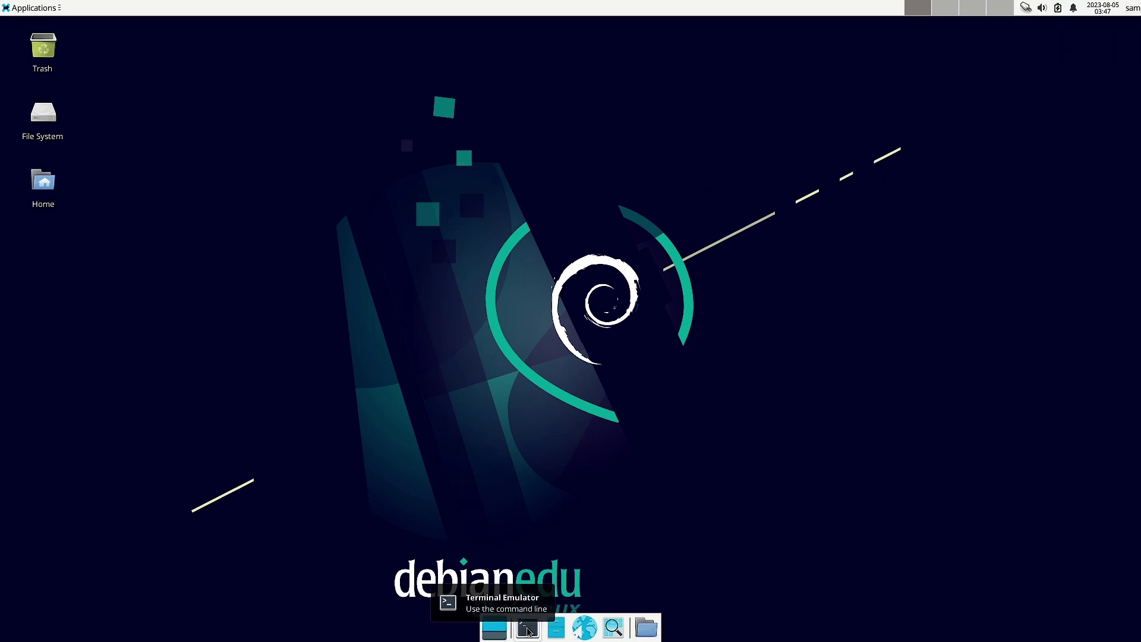
pyautogui.click(586, 633)
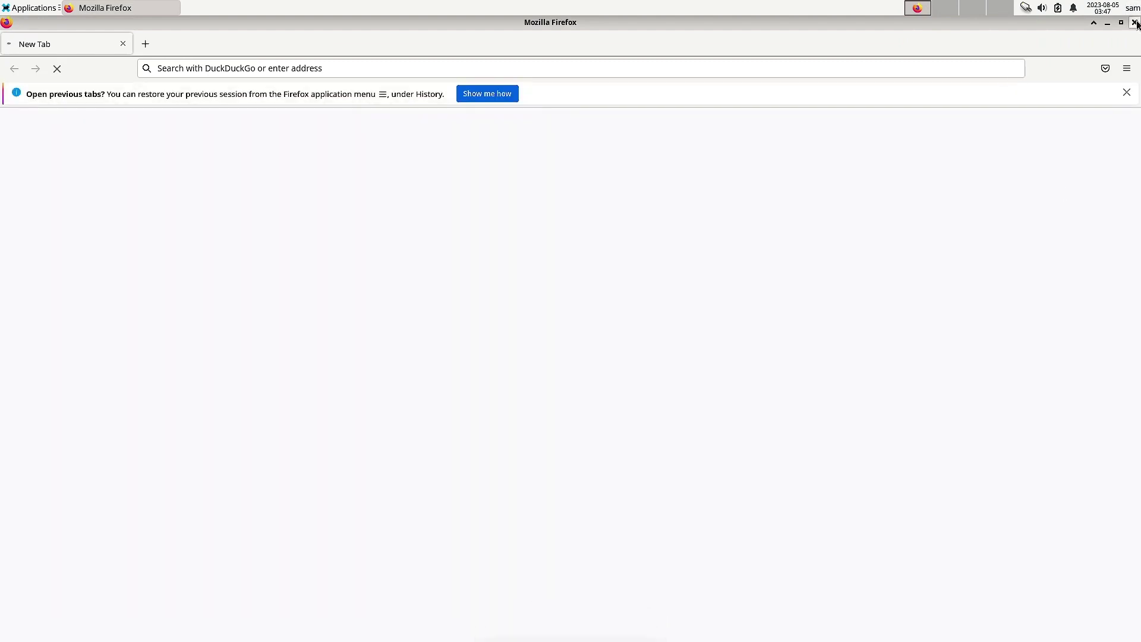
pyautogui.click(1135, 23)
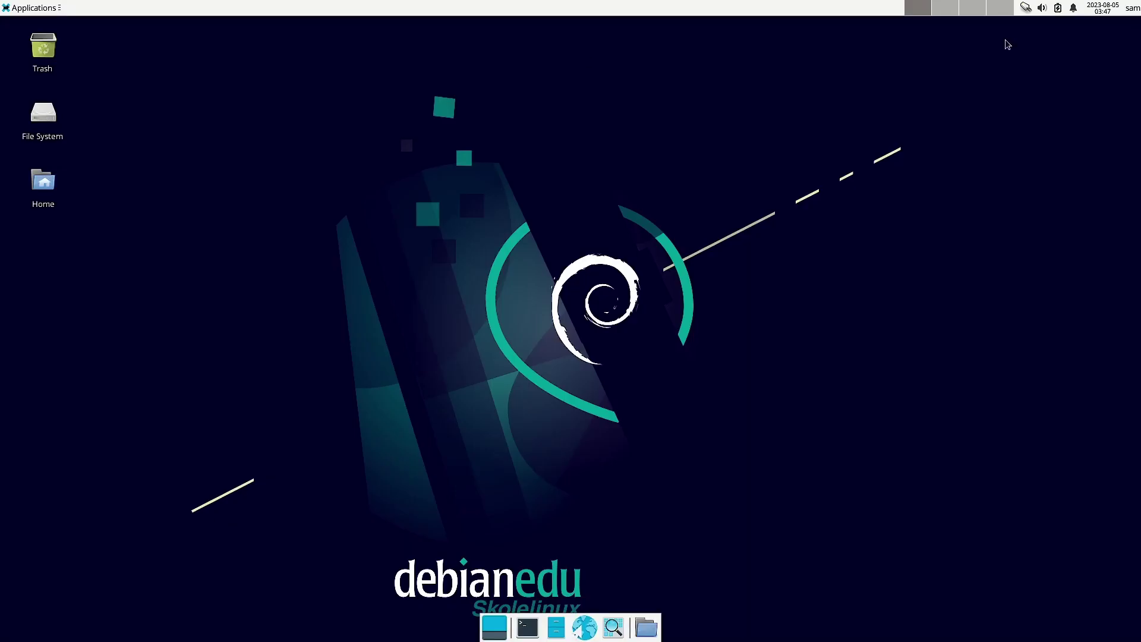
pyautogui.click(10, 10)
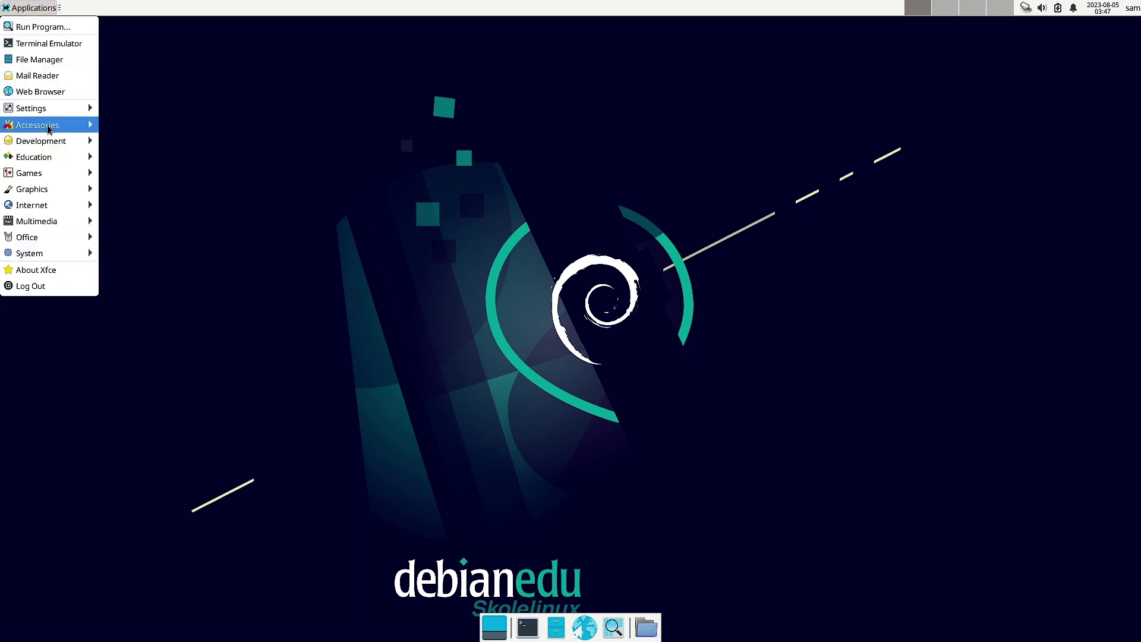
# - Launch Sensor Viewer from the Applications > Accessories menu
pyautogui.moveTo(62, 128)
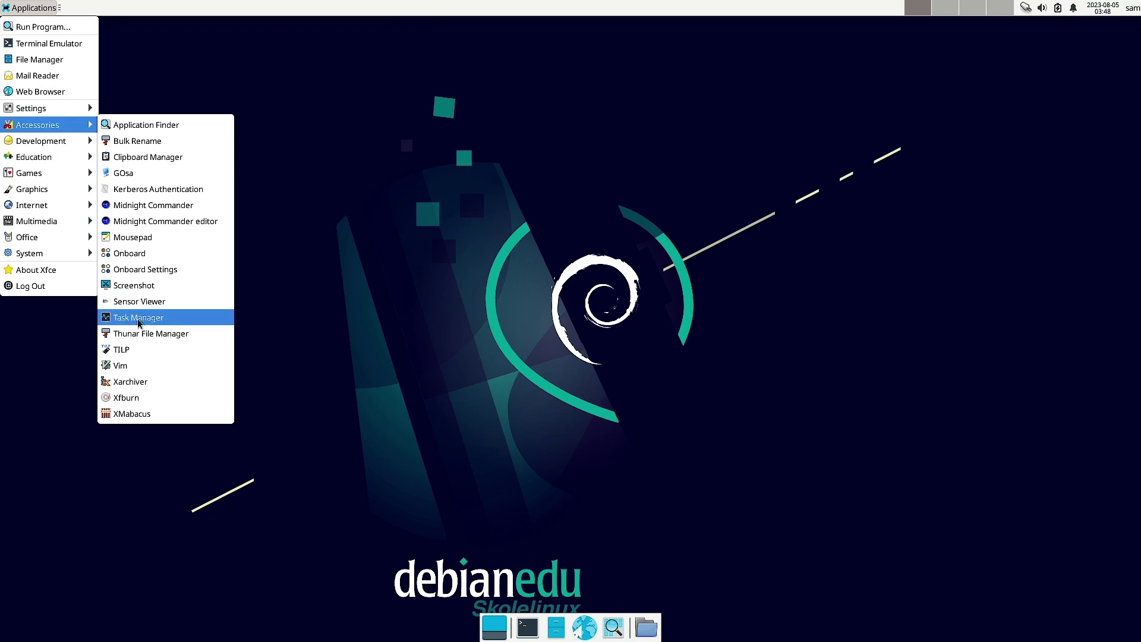
pyautogui.click(133, 303)
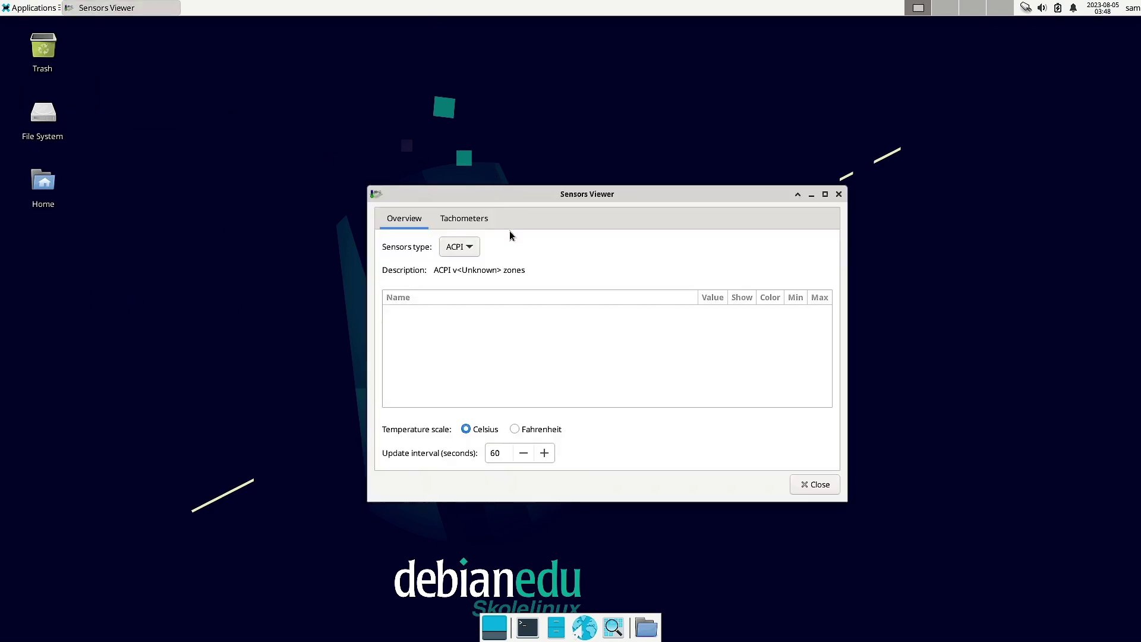
# - Switch between the Tachometers and Overview tabs, keeping ACPI as the sensor type
pyautogui.click(470, 221)
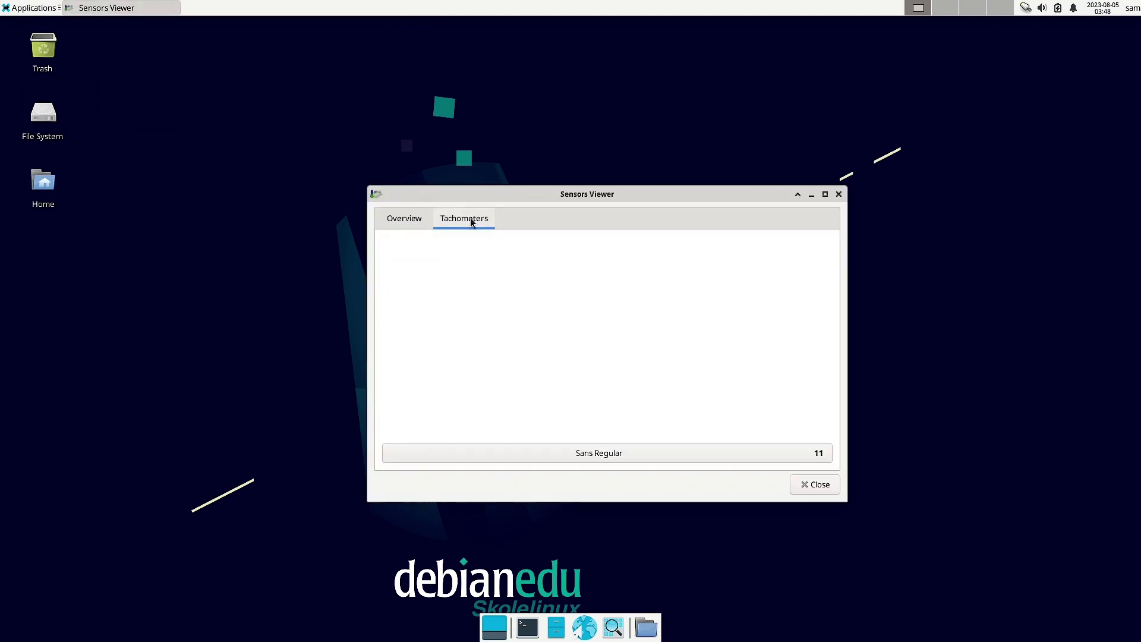
pyautogui.click(401, 220)
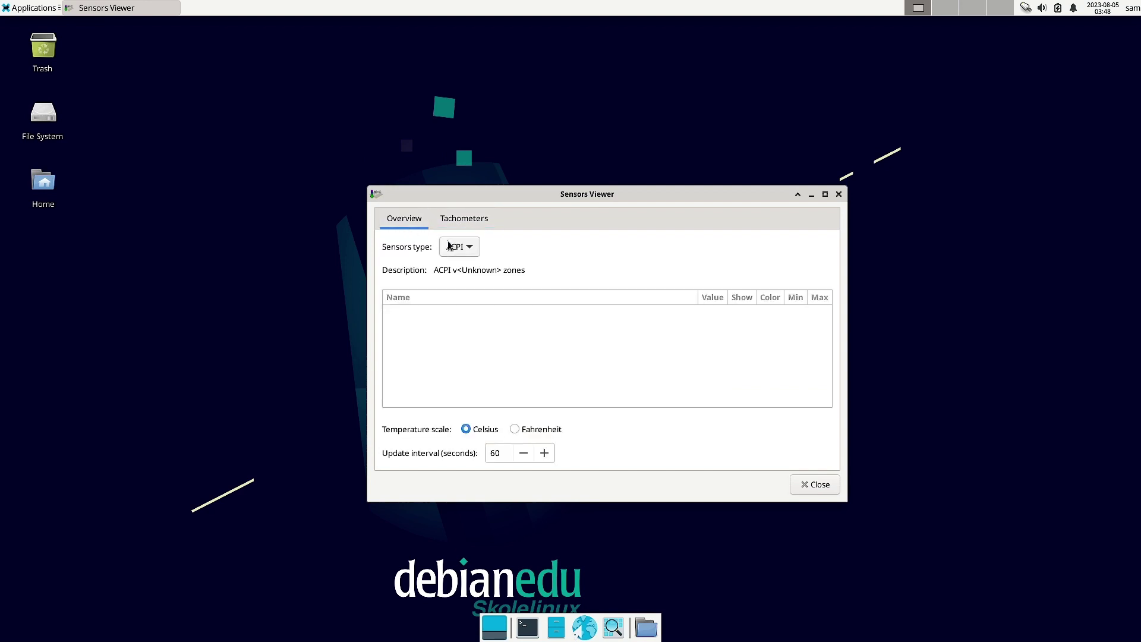
pyautogui.click(473, 254)
pyautogui.click(473, 254)
pyautogui.click(476, 251)
pyautogui.click(476, 251)
pyautogui.click(452, 222)
pyautogui.click(396, 223)
# - Close Sensors Viewer and pick an entry from the Applications menu
pyautogui.click(811, 485)
pyautogui.click(19, 8)
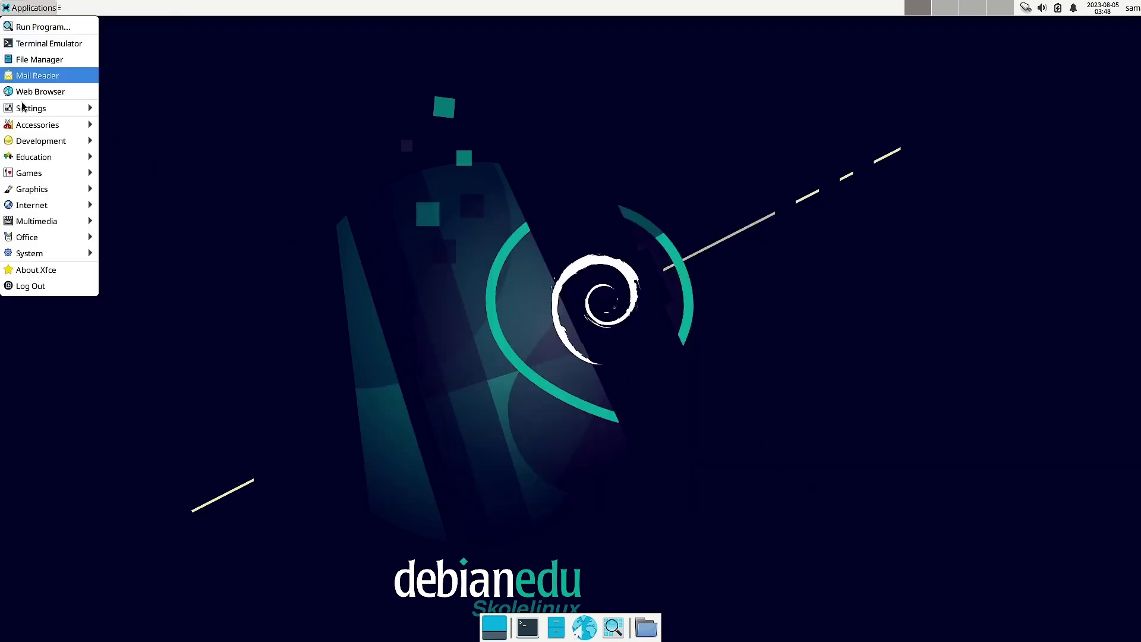
pyautogui.moveTo(59, 124)
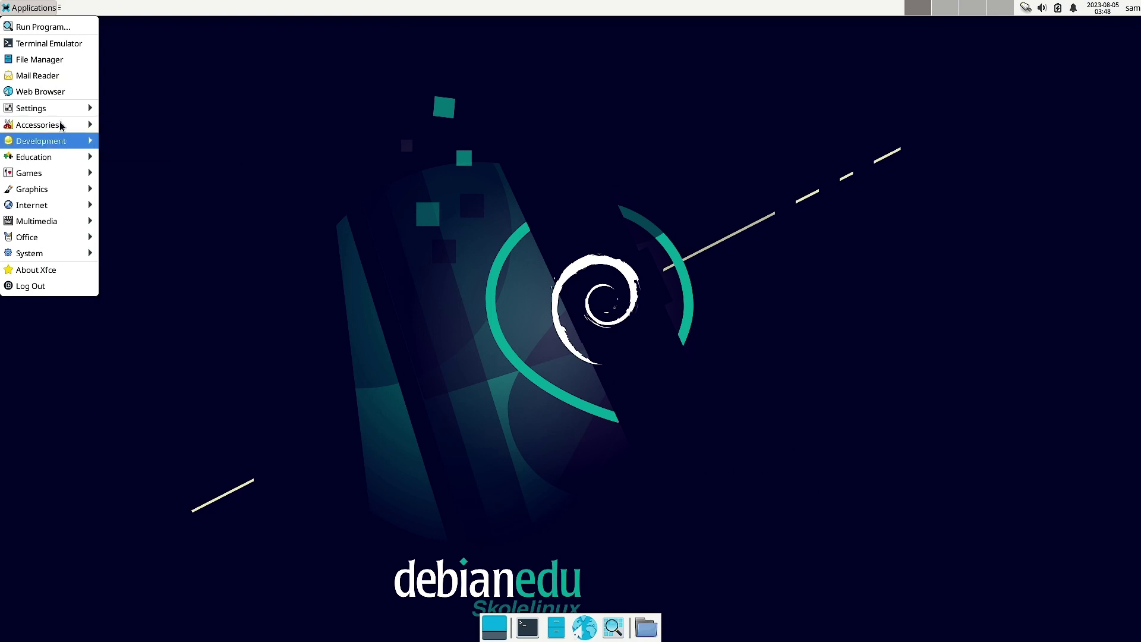
pyautogui.moveTo(90, 108)
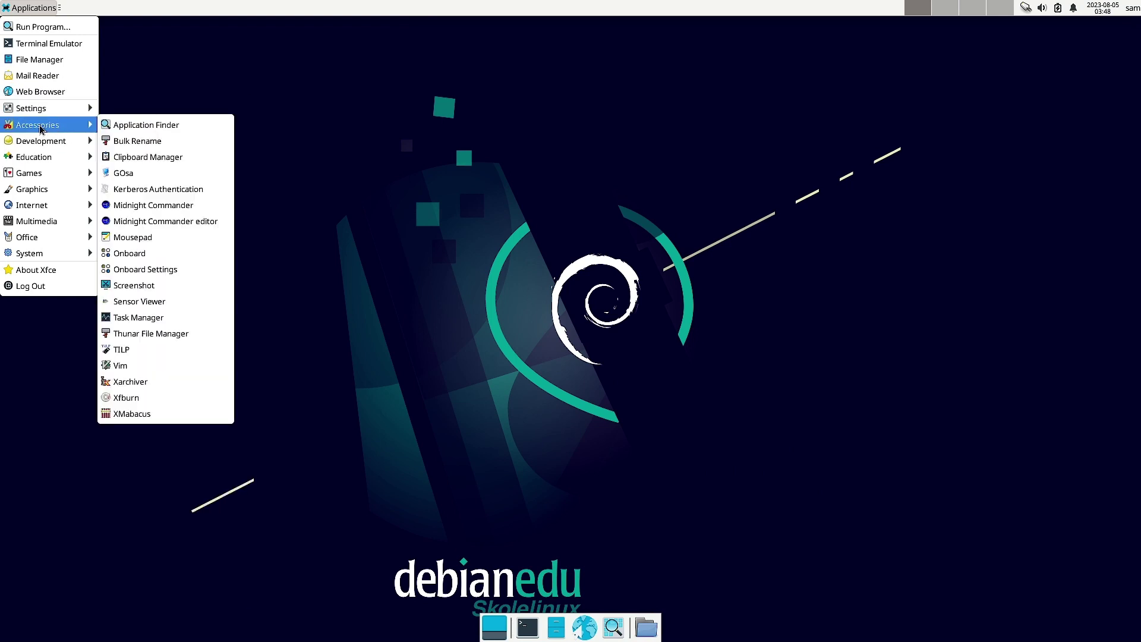
pyautogui.click(125, 174)
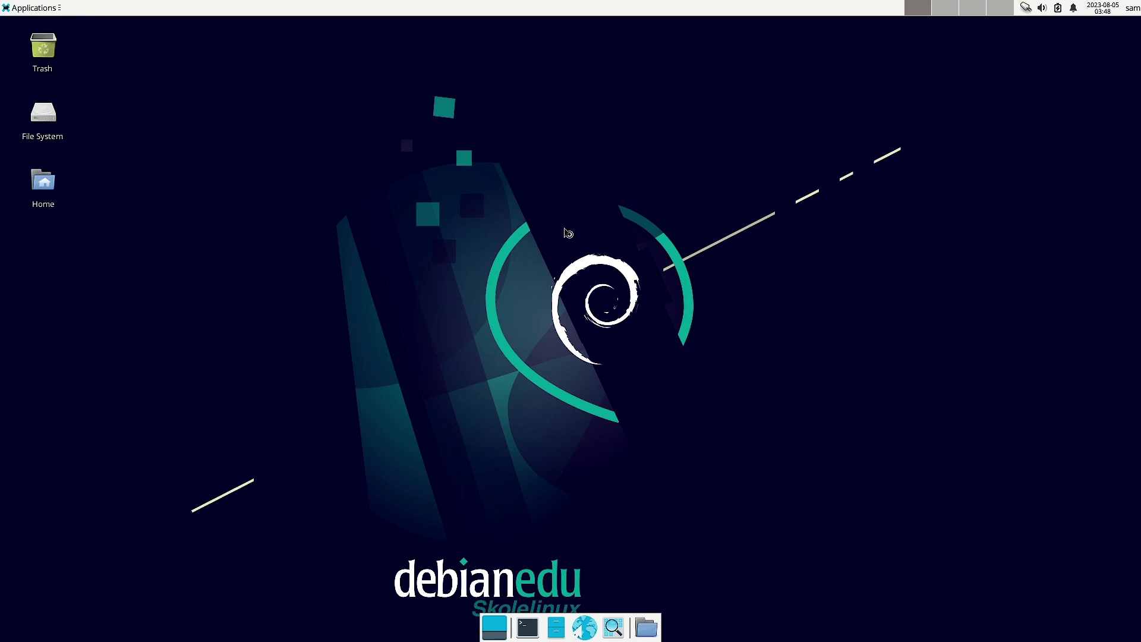
# - Launch Task Manager from the Applications > Accessories menu
pyautogui.click(25, 9)
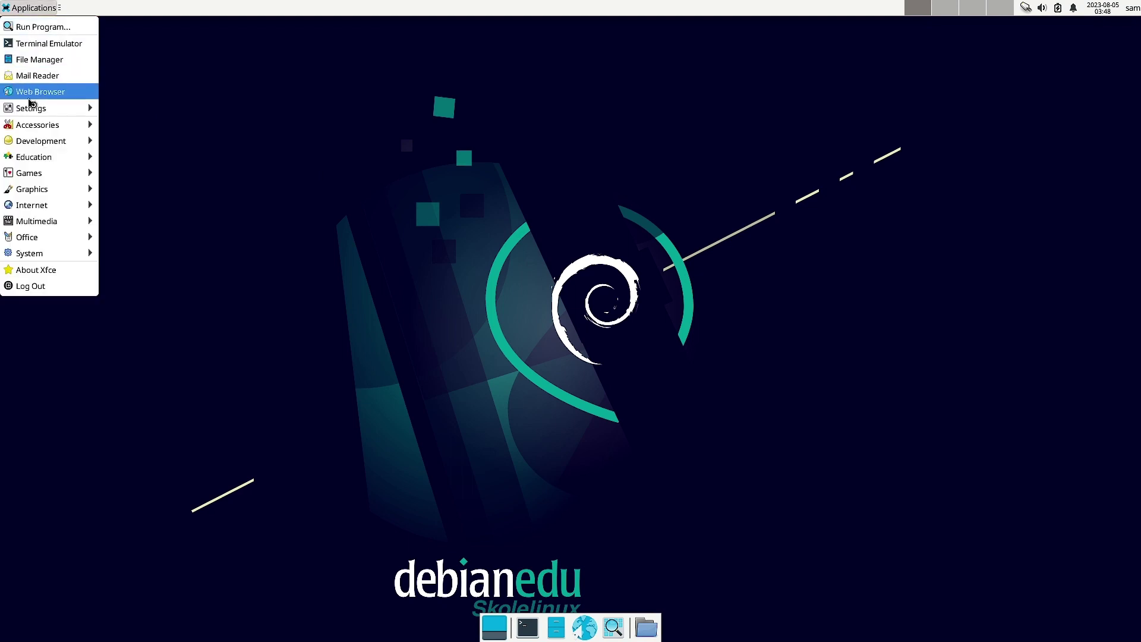
pyautogui.moveTo(35, 125)
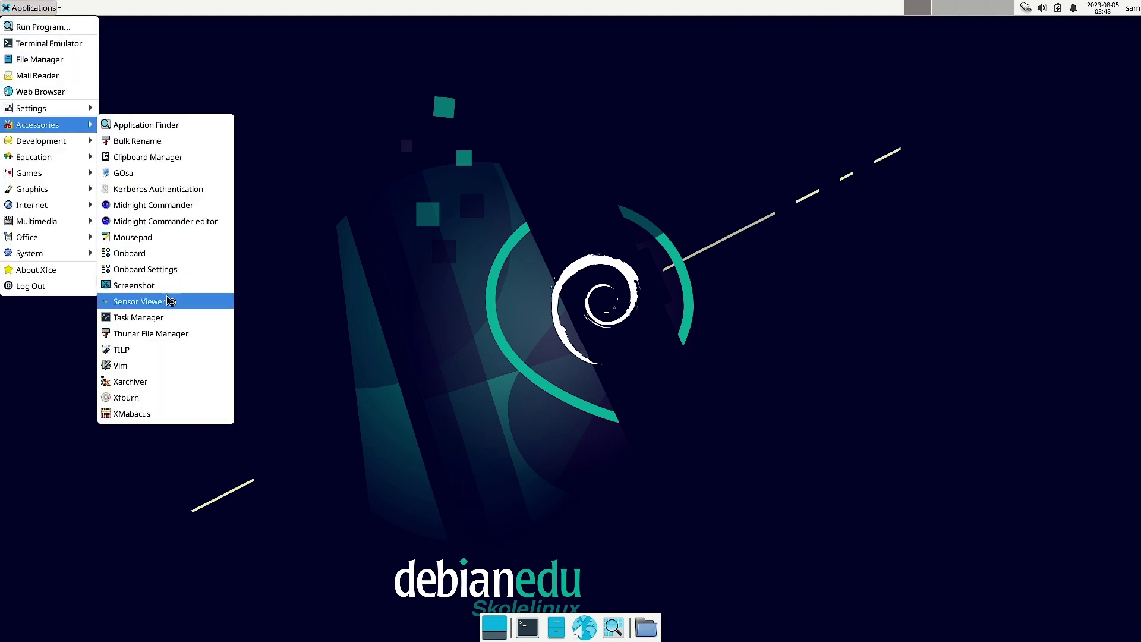
pyautogui.click(170, 319)
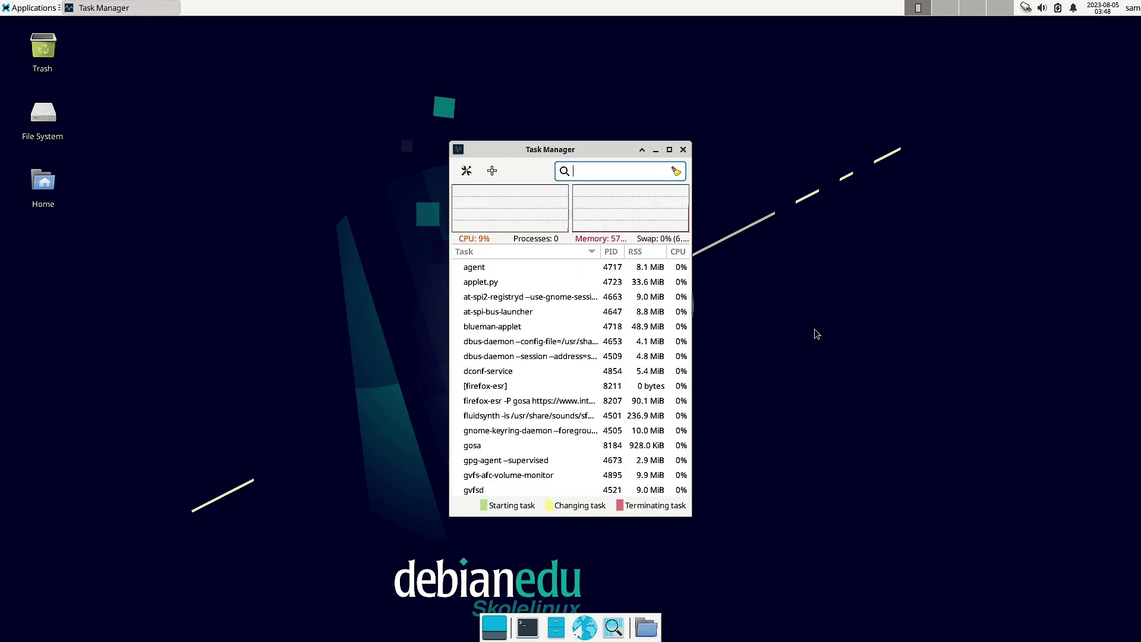
# - Maximize Task Manager, scroll its process list, and close the blank Firefox window
pyautogui.doubleClick(581, 149)
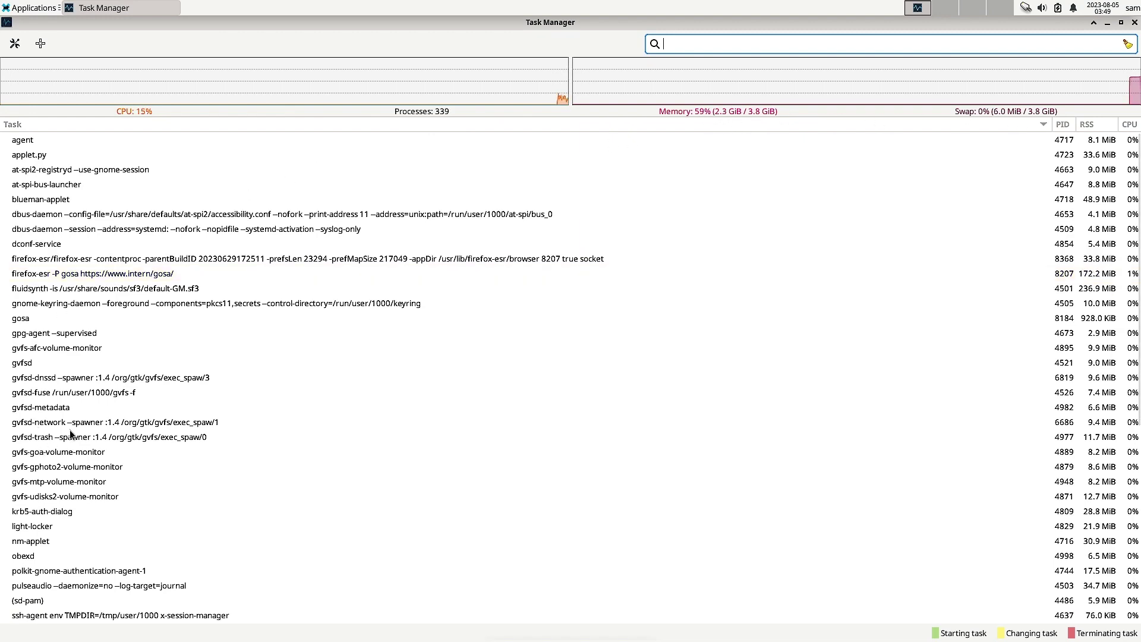
pyautogui.scroll(-2, 90, 555)
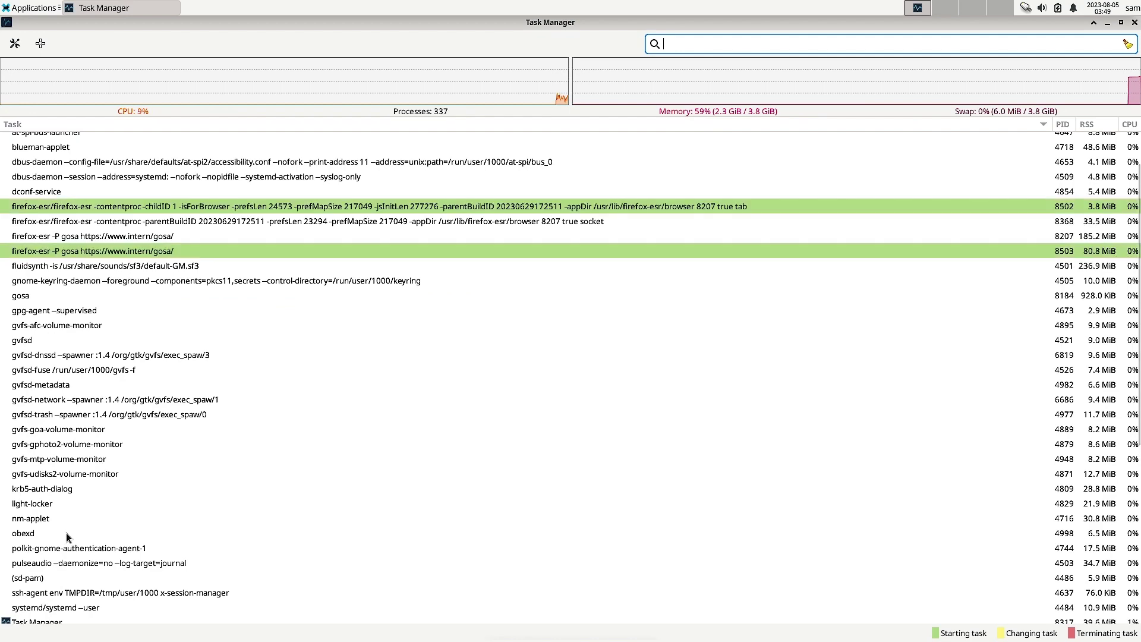
pyautogui.scroll(-5, 66, 535)
pyautogui.scroll(-4, 66, 535)
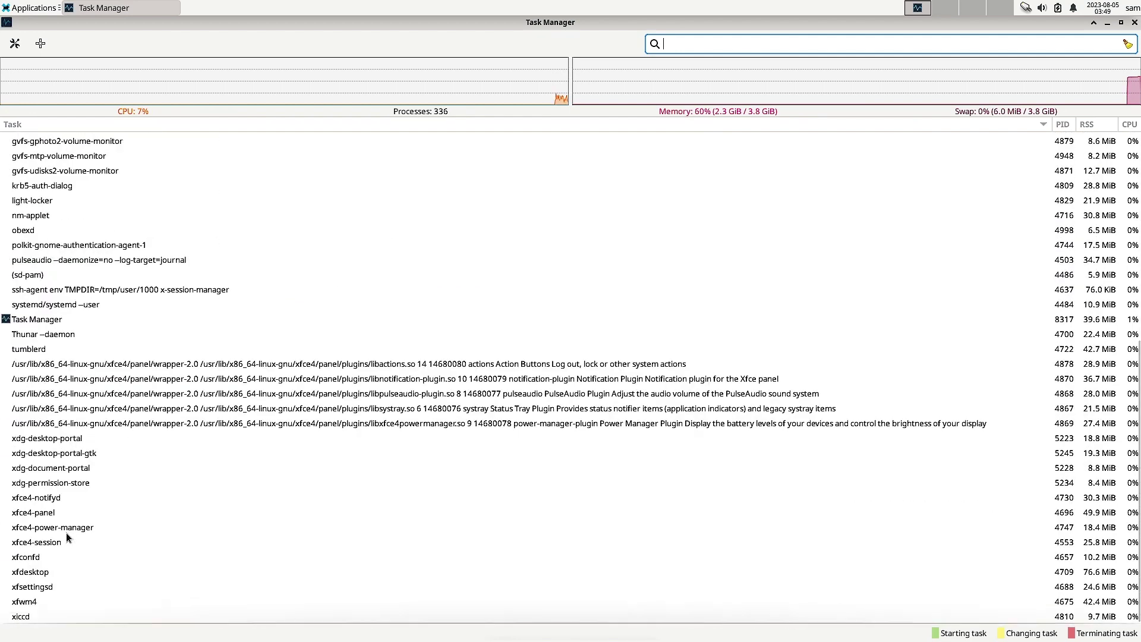
pyautogui.scroll(2, 66, 535)
pyautogui.scroll(6, 66, 533)
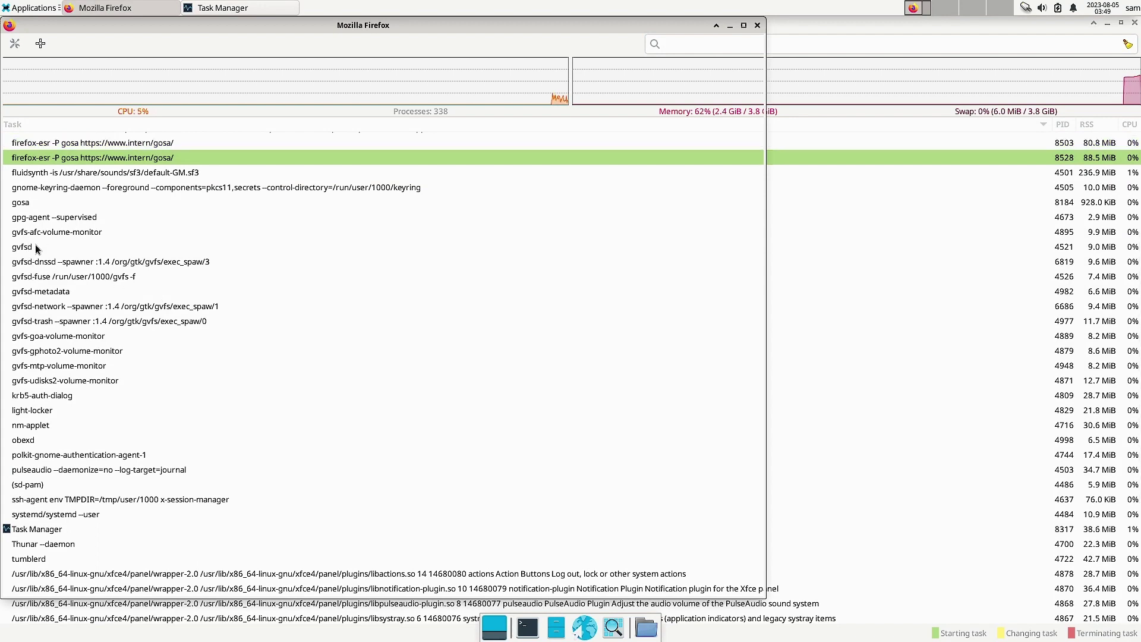
pyautogui.click(757, 27)
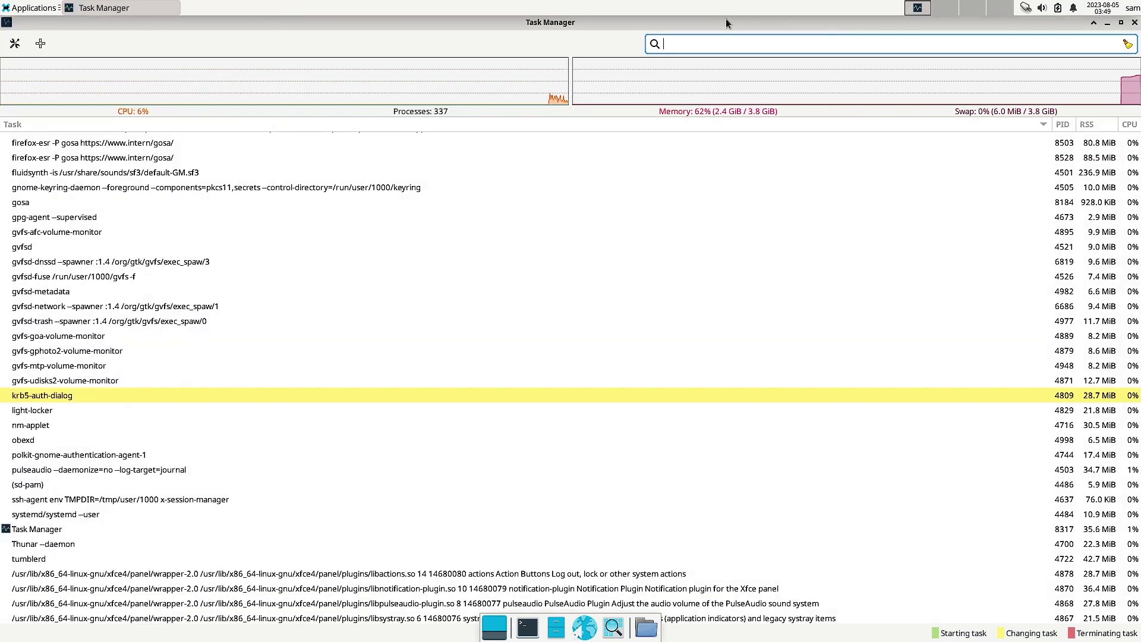